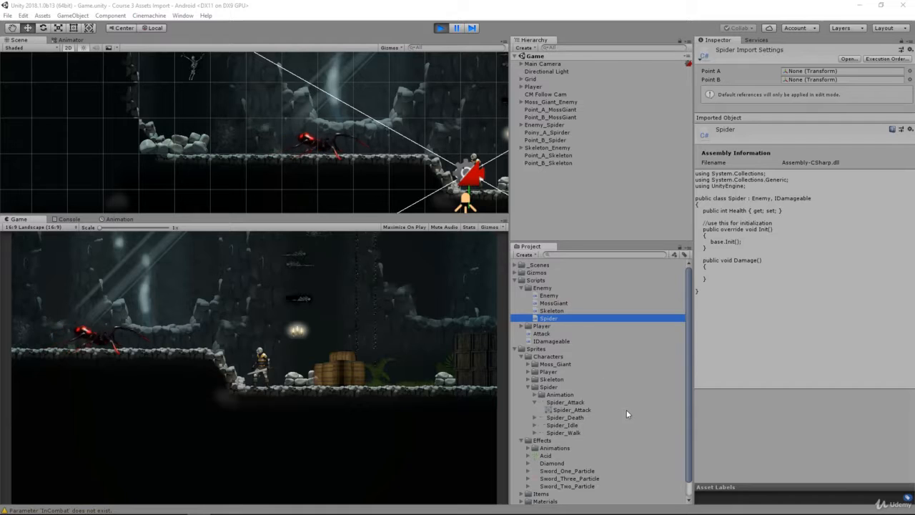
- Examine the Spider_Attack sprite sheet and the Acid effect sprite sheet in the project assets
click(549, 387)
click(560, 401)
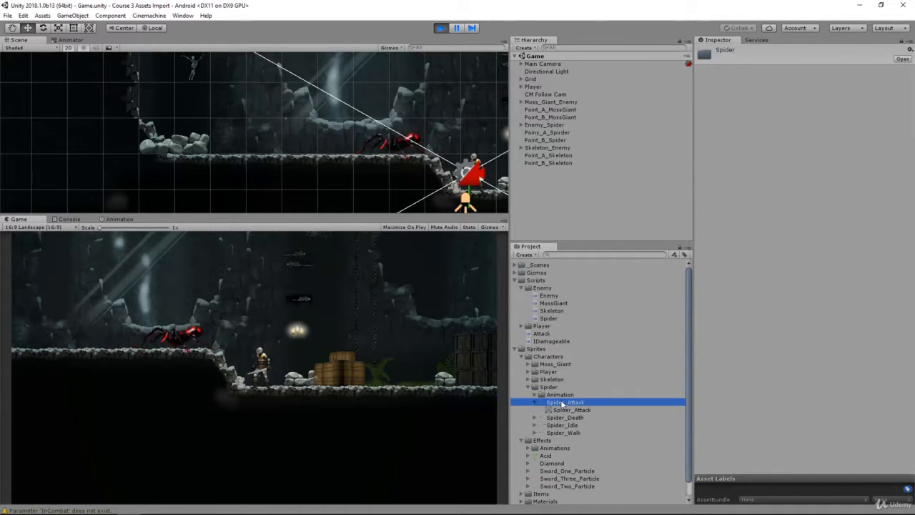
key(Left)
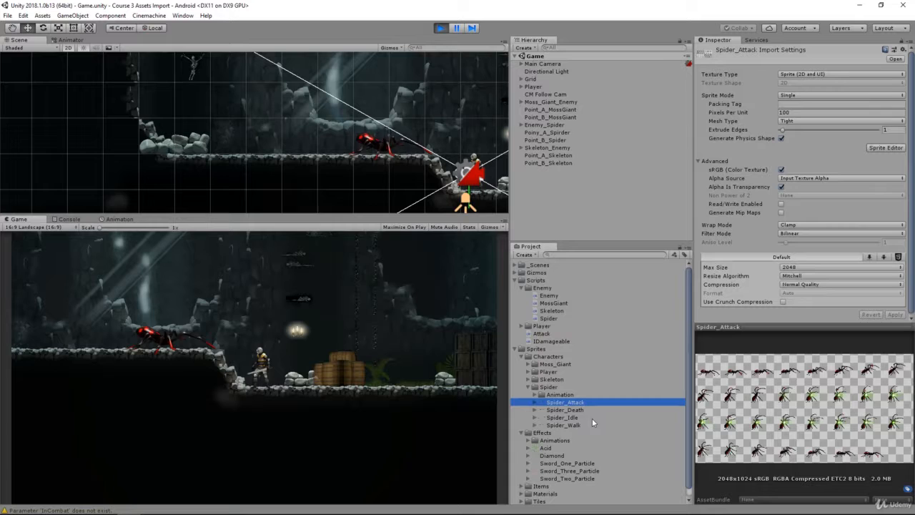
click(547, 448)
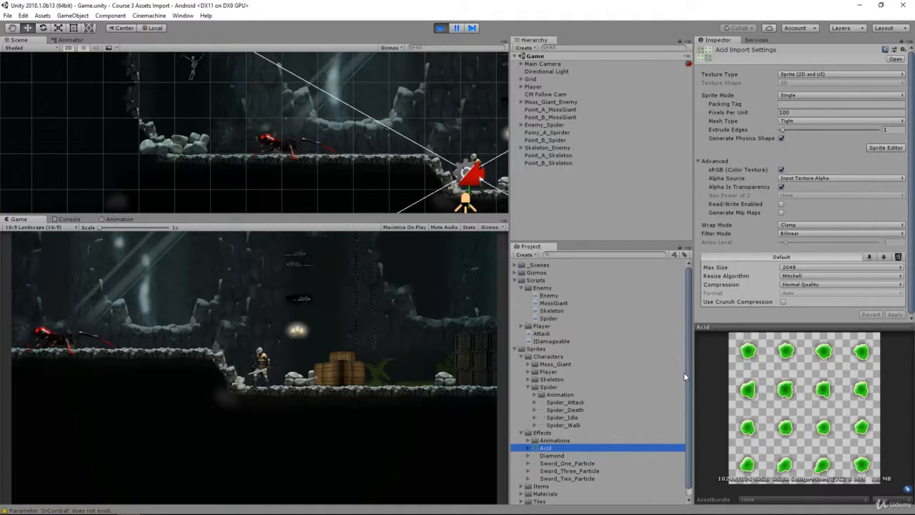
- Playtest the running game by jumping and walking the player up to the ledge beside the patrolling spider
click(310, 361)
key(space)
key(d)
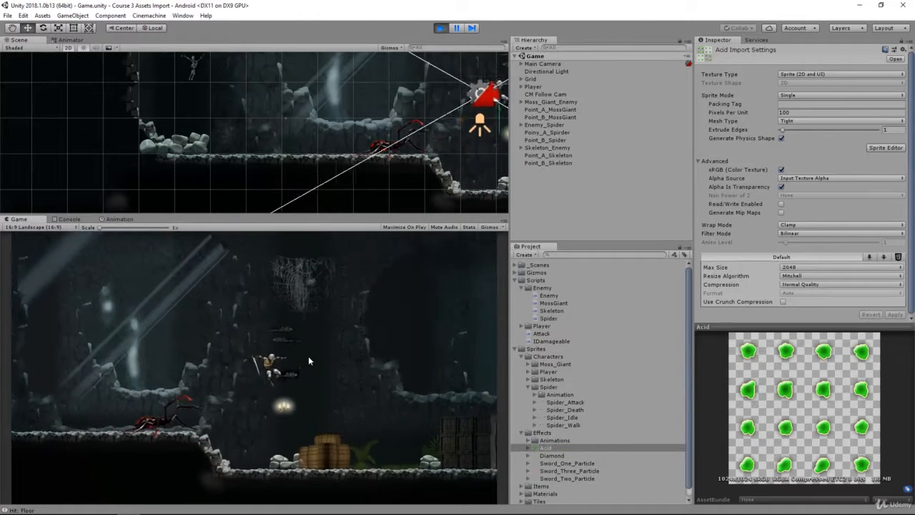
key(a)
key(space)
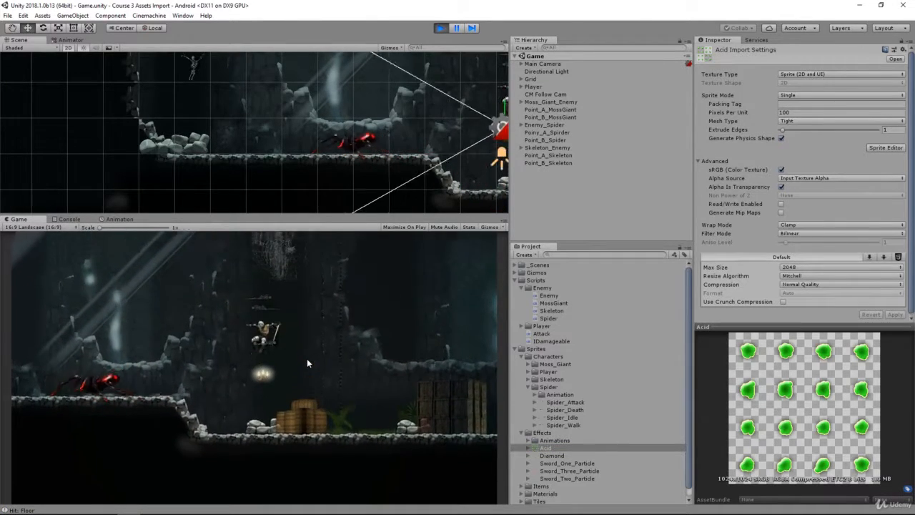
key(d)
key(a)
key(space)
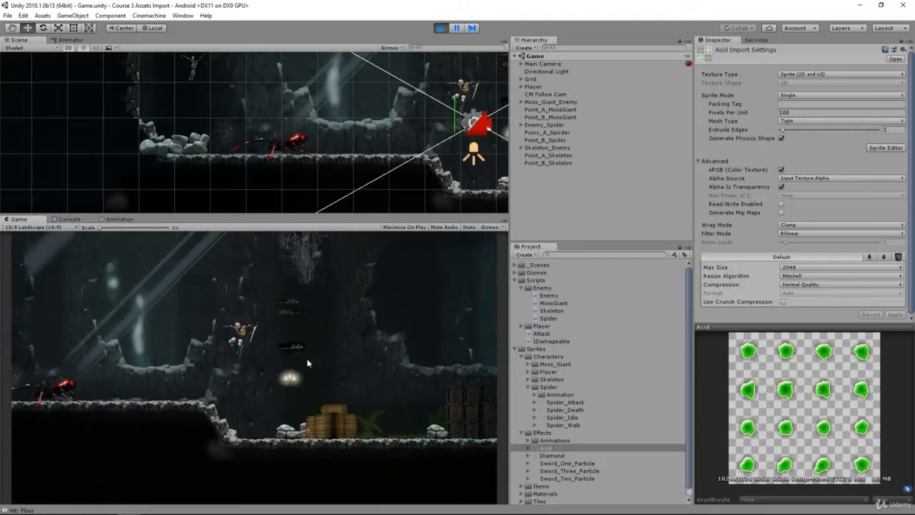
key(a)
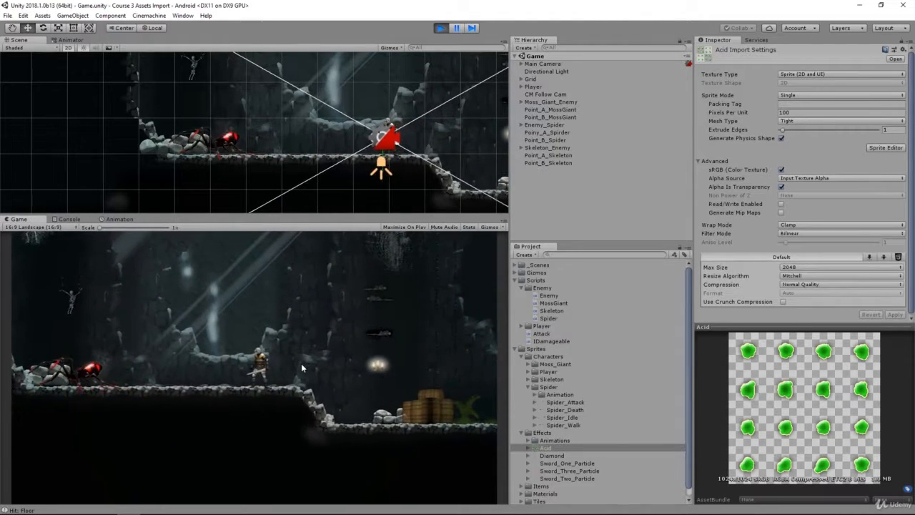
key(space)
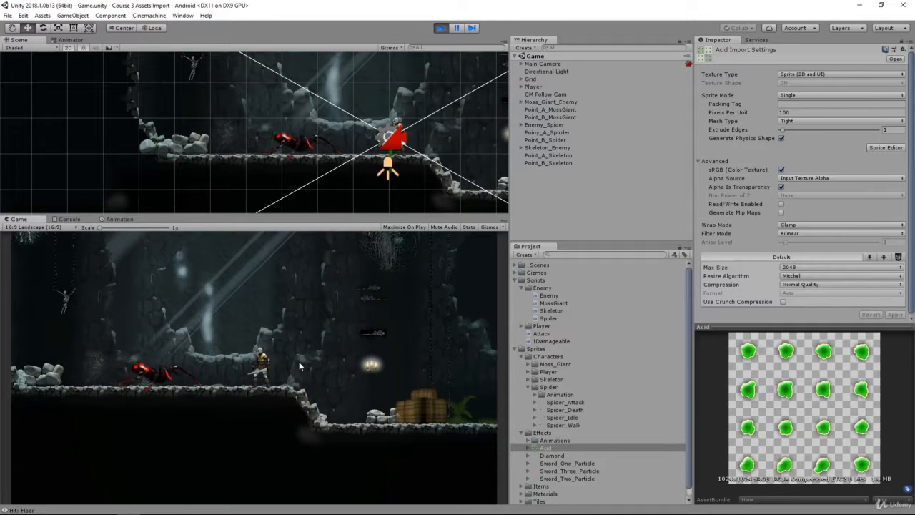
key(a)
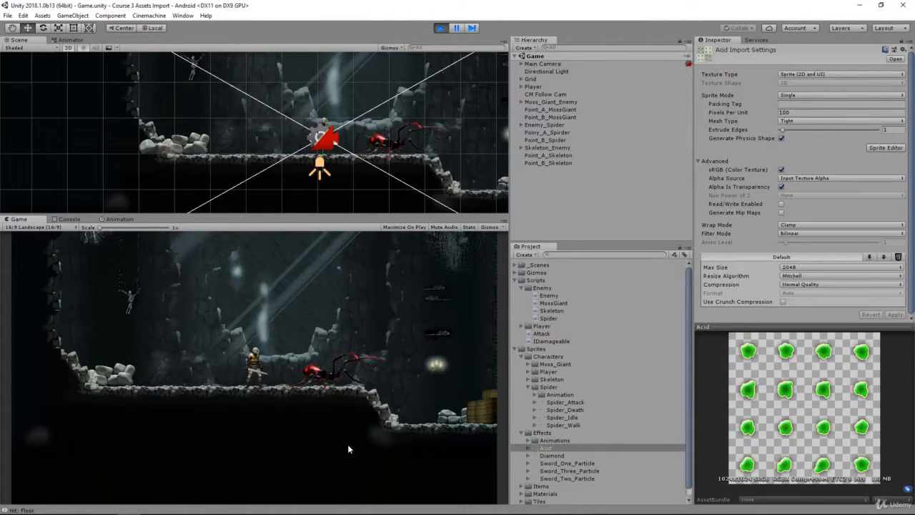
key(d)
click(346, 429)
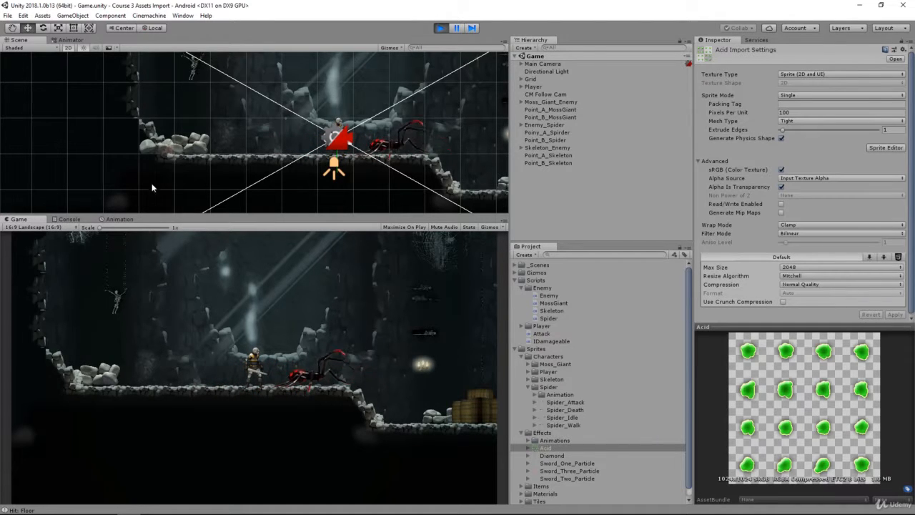
- Stop the game and open the animator controller used by the Sprite child of Enemy_Spider
click(551, 125)
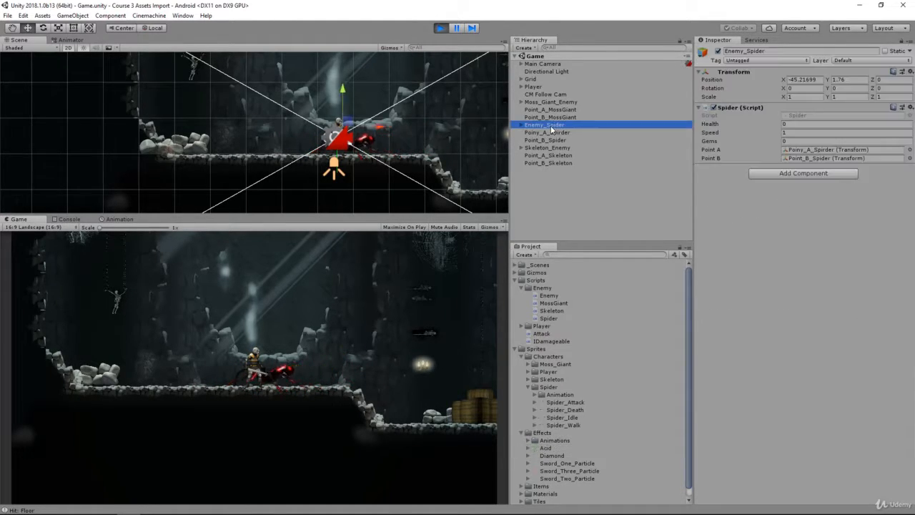
click(440, 27)
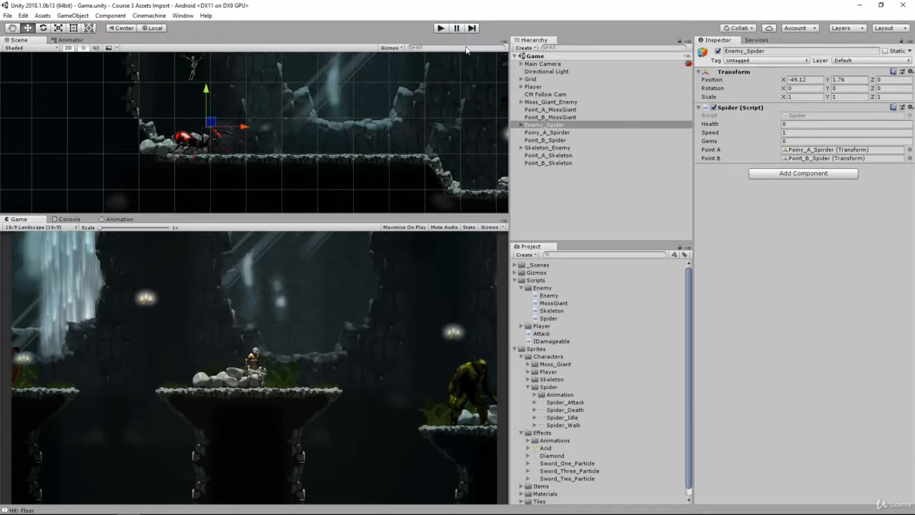
click(580, 126)
key(Right)
key(Down)
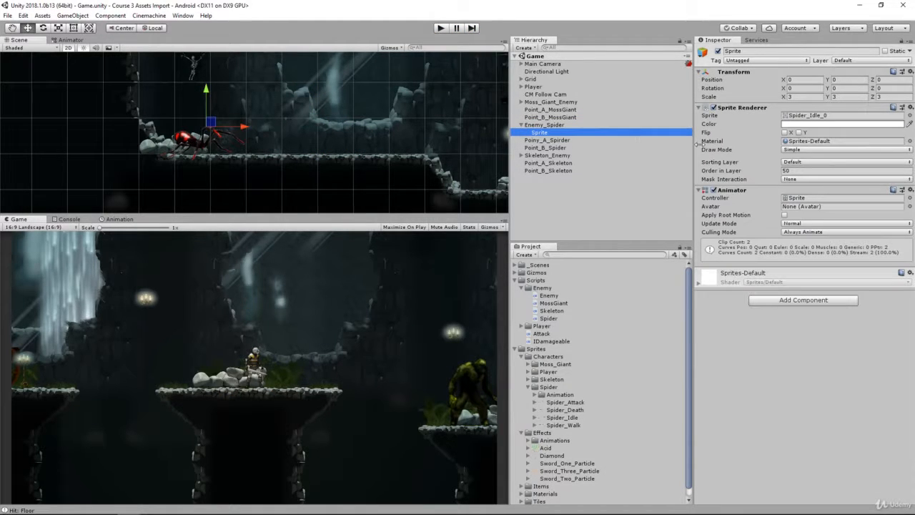
double_click(803, 198)
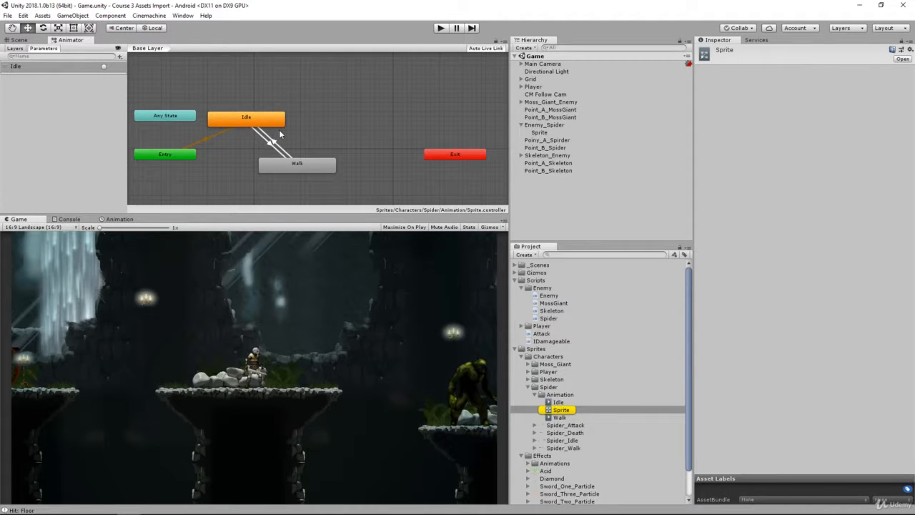
- Delete both transitions between Idle and Walk, and remove the Walk state from the spider's animator controller
click(277, 148)
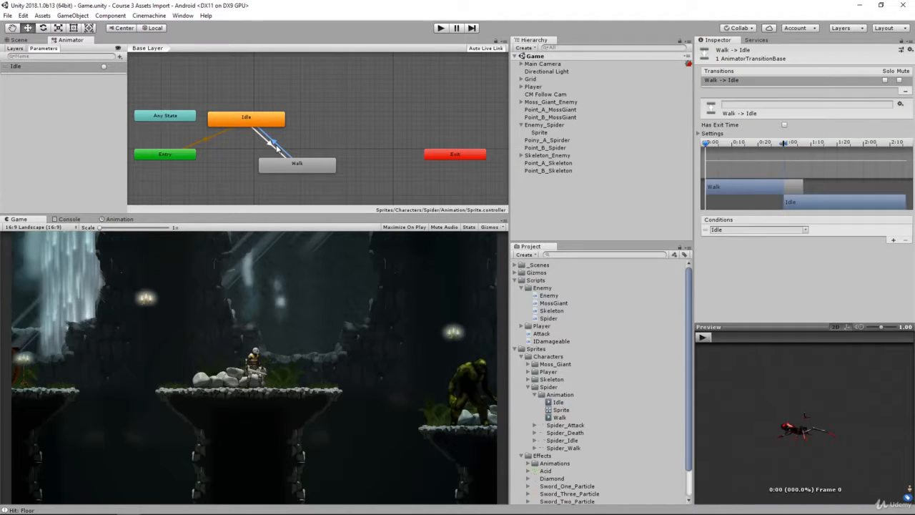
key(Delete)
click(269, 145)
key(Delete)
click(288, 166)
key(Delete)
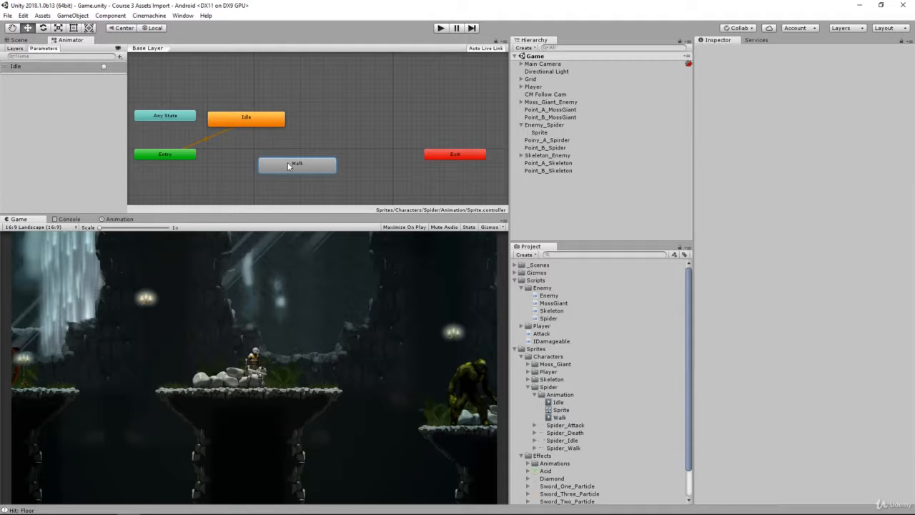
- Run the game to check the spider's idle behaviour in the Scene view, and stop it again
click(15, 41)
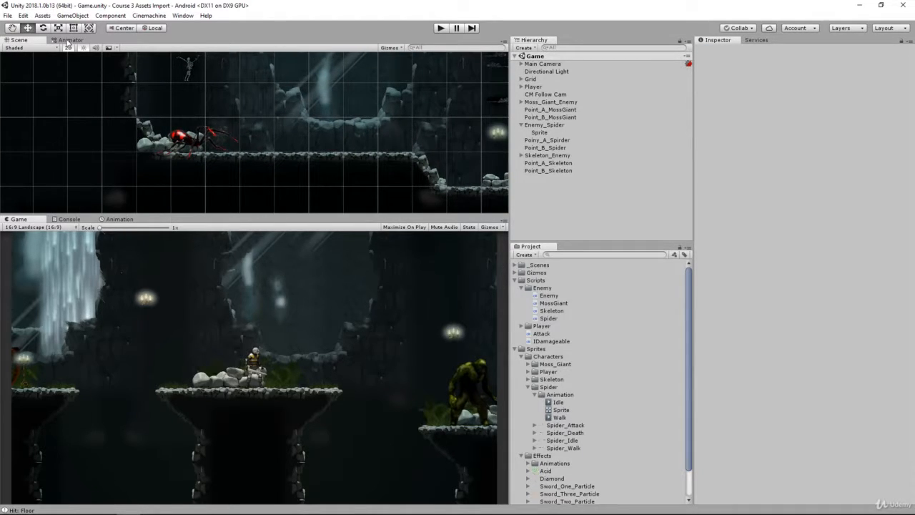
click(70, 40)
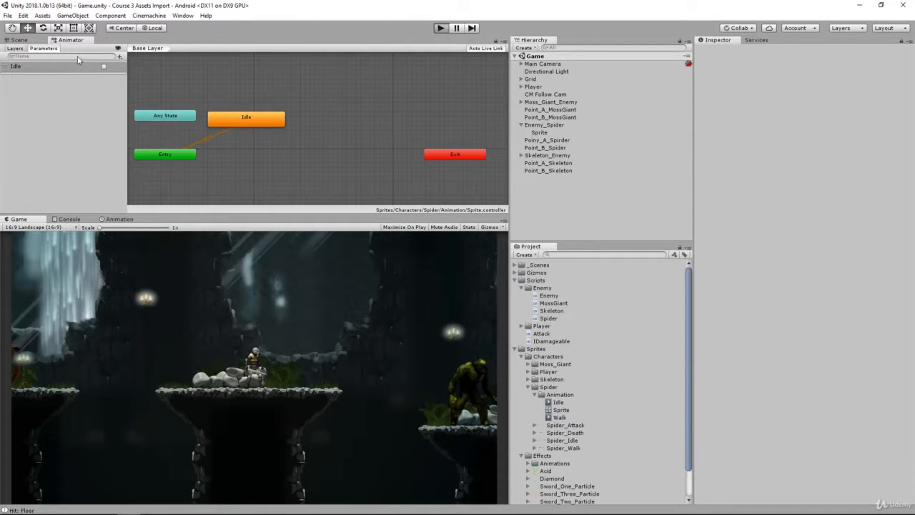
key(ctrl+p)
click(16, 40)
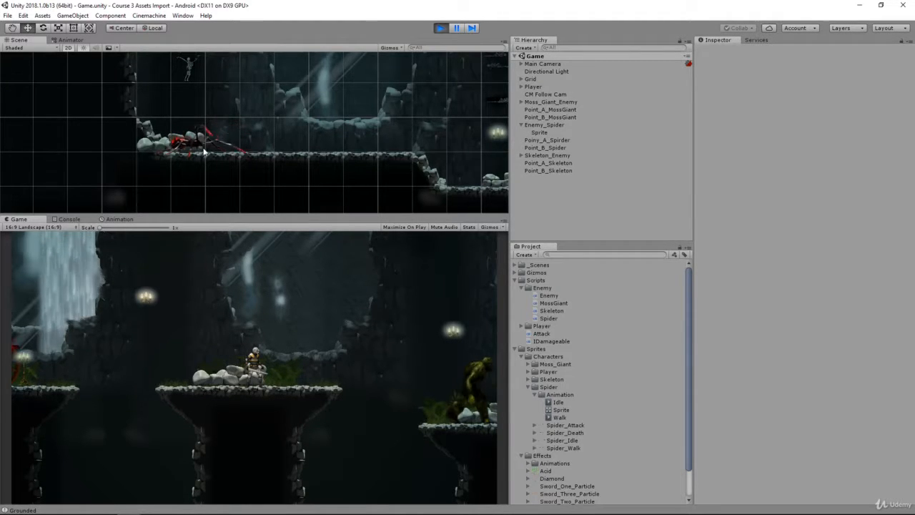
click(441, 28)
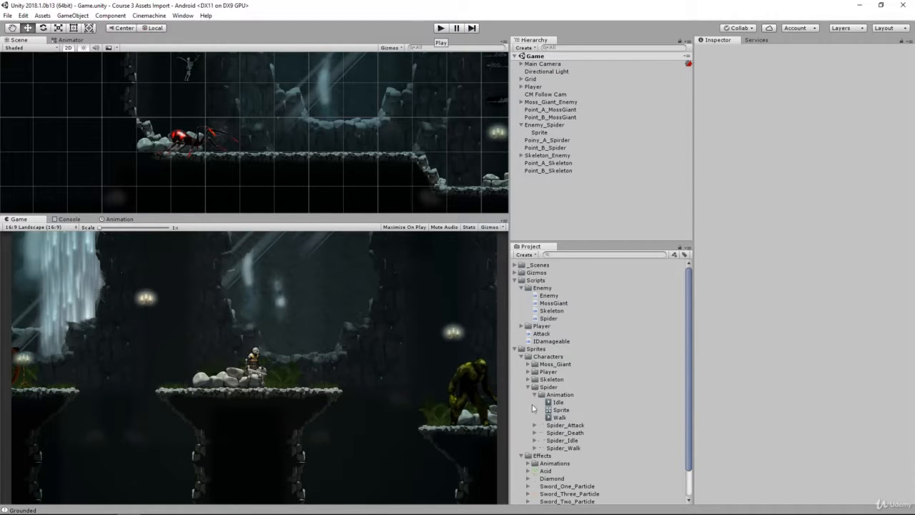
- Set Spider_Attack's Sprite Mode to Multiple and Pixels Per Unit to 512, apply the settings and open the Sprite Editor
click(549, 387)
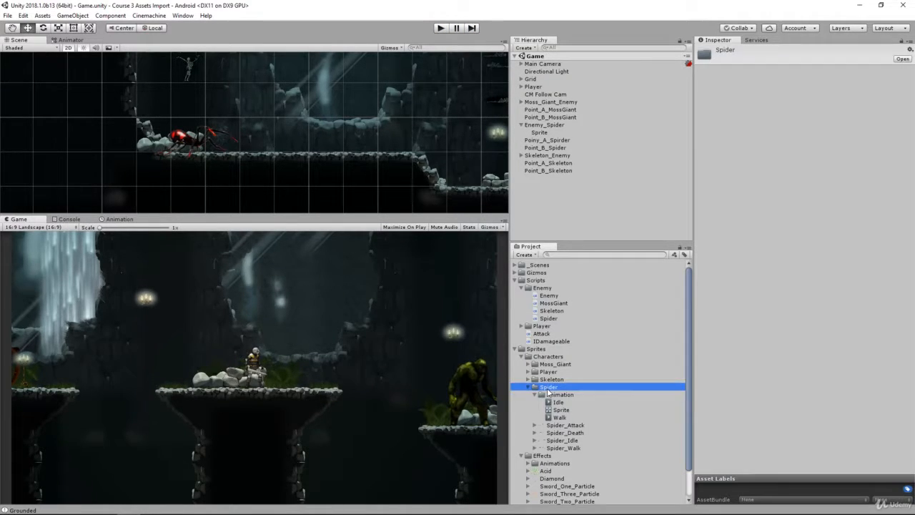
key(Down)
key(Left)
key(Down)
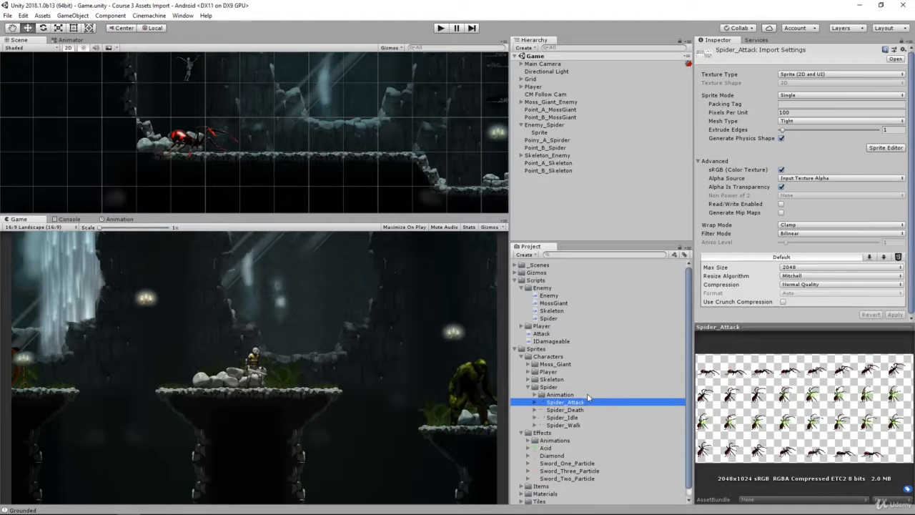
click(789, 96)
click(804, 117)
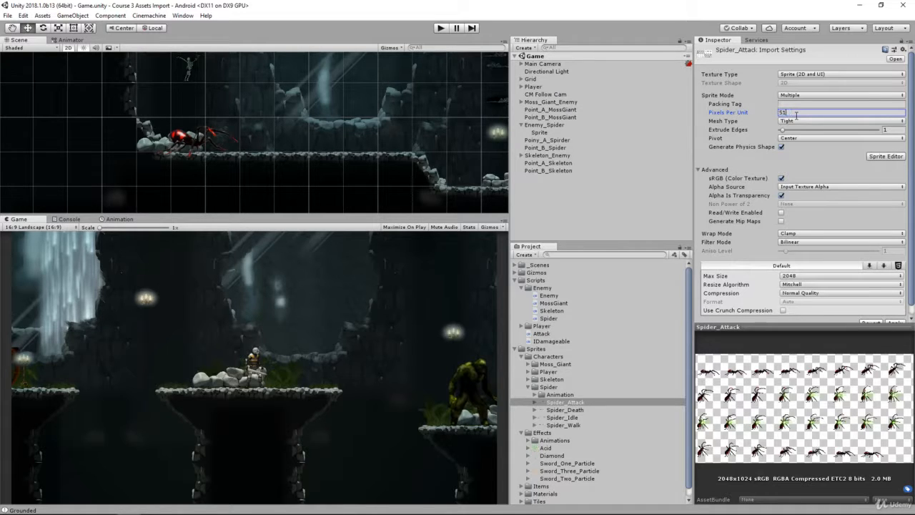
click(884, 157)
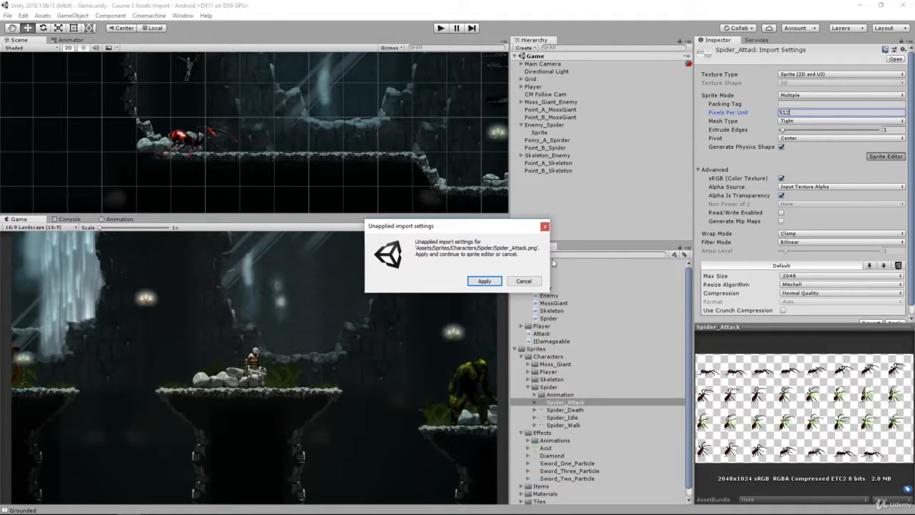
click(485, 281)
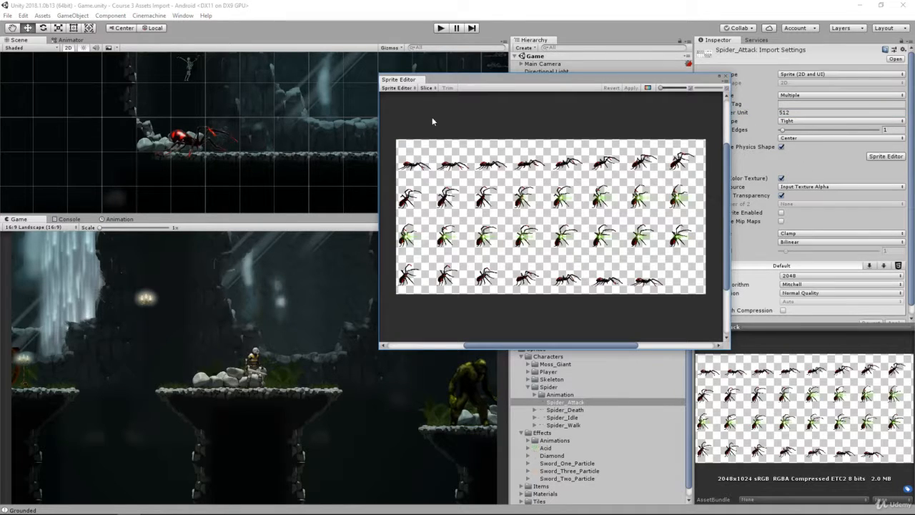
- Slice the Spider_Attack sheet with Grid By Cell Size at 512 by 512 pixels and inspect a resulting cell
click(425, 88)
click(516, 96)
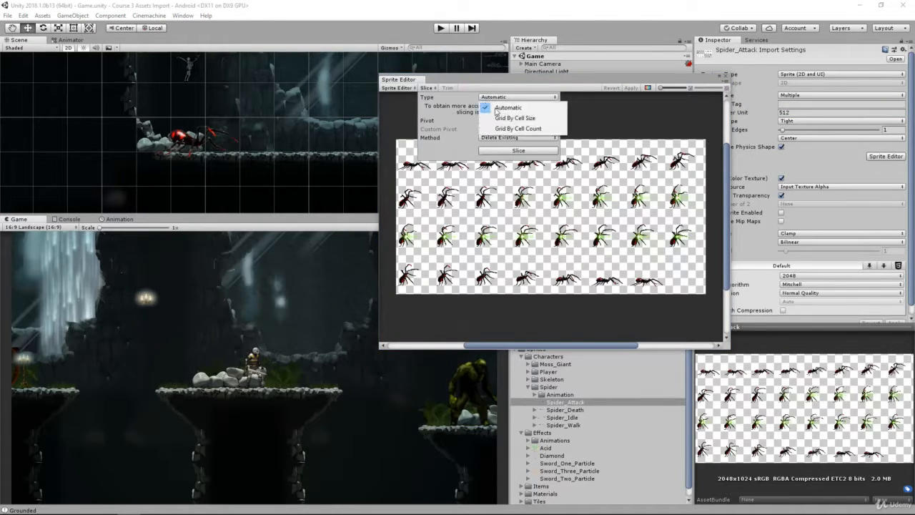
click(512, 114)
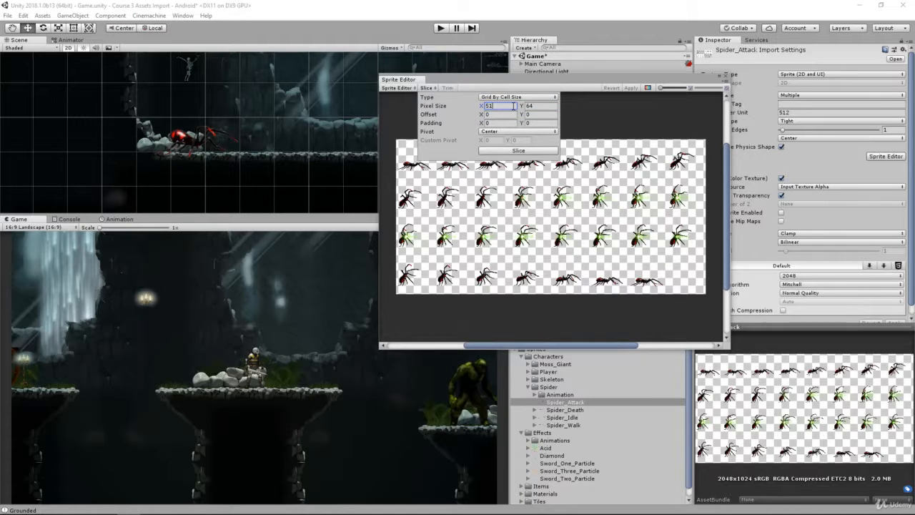
click(519, 151)
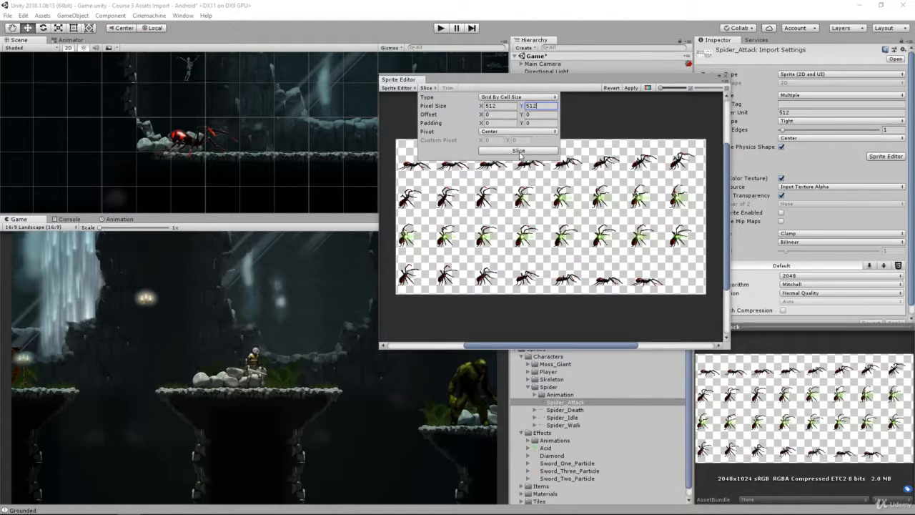
click(526, 205)
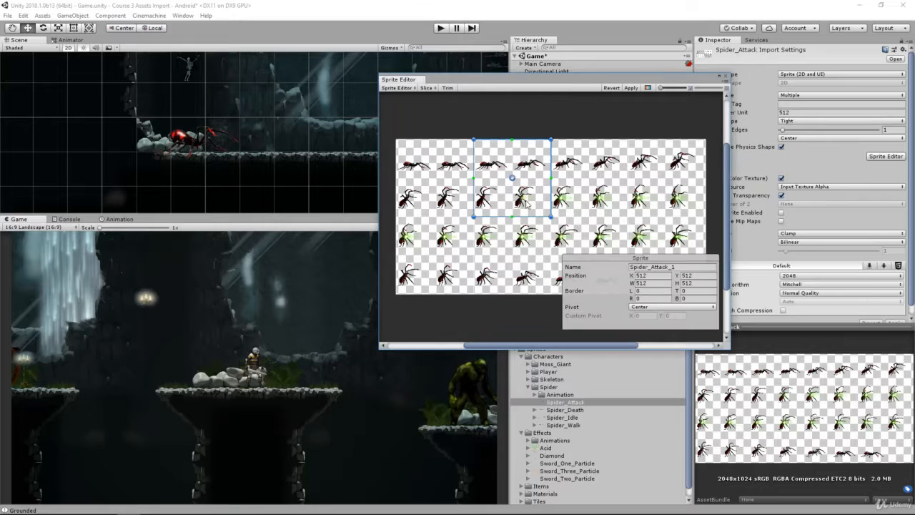
- Slice the Spider_Attack sheet again with a cell size of 256 by 256 pixels
click(426, 88)
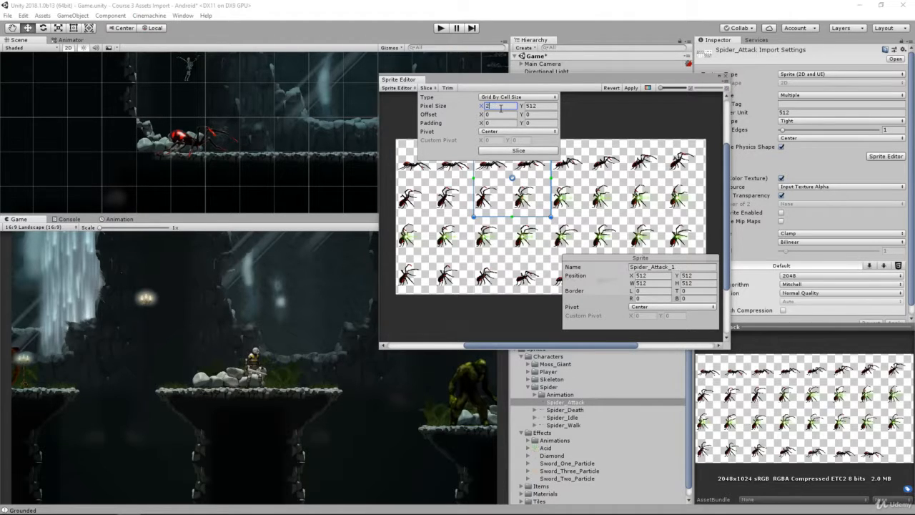
click(523, 152)
click(531, 197)
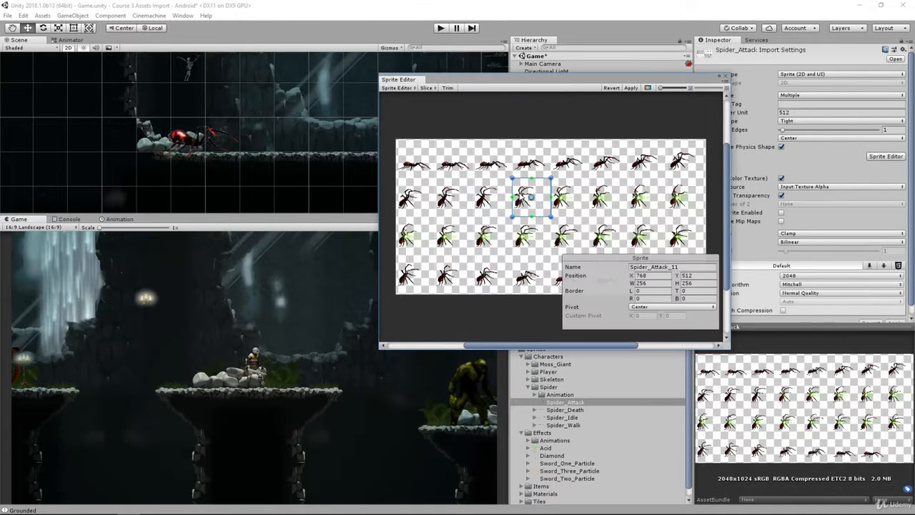
- Check individual slices across all four rows of the Spider_Attack sheet for correct framing of each spider
click(530, 159)
click(472, 166)
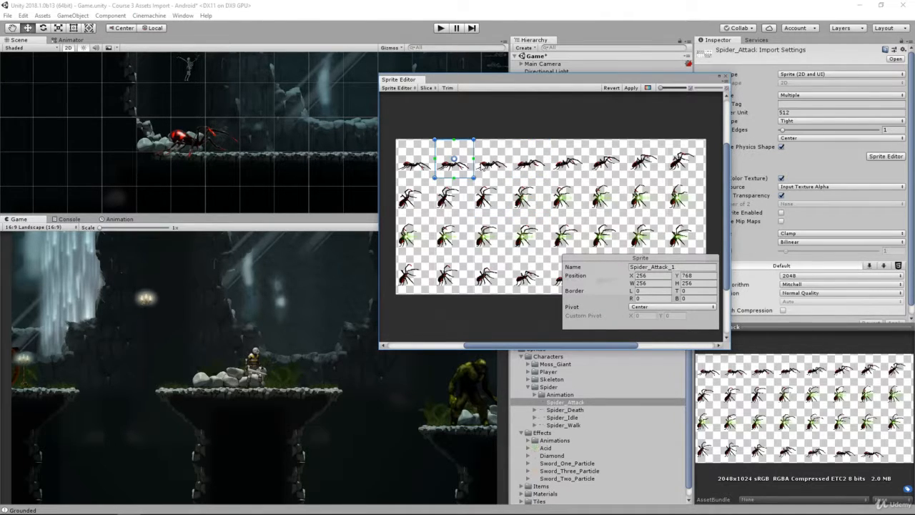
click(449, 193)
click(484, 202)
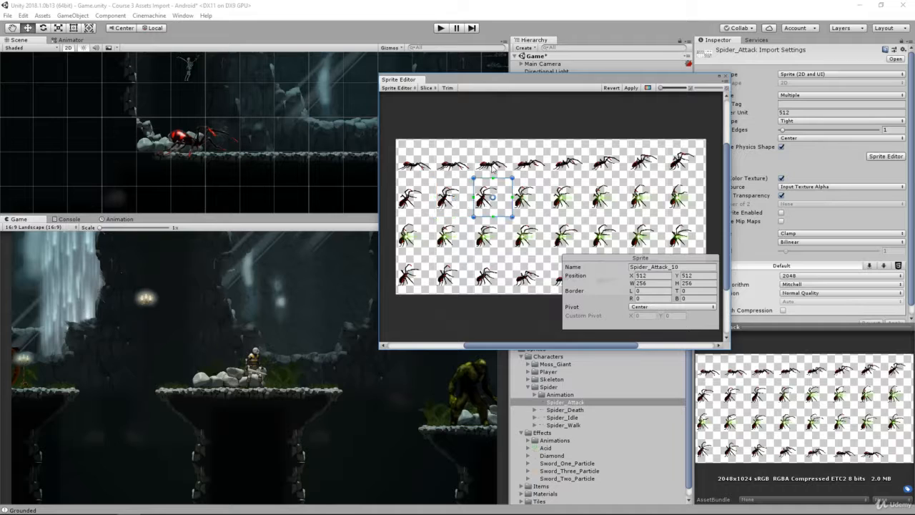
click(493, 169)
click(421, 165)
click(412, 194)
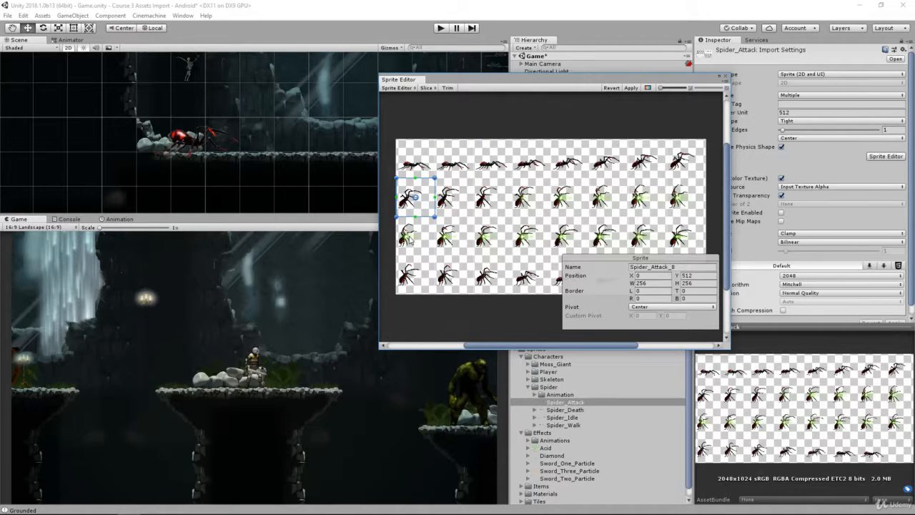
click(409, 240)
click(450, 245)
click(448, 292)
click(487, 282)
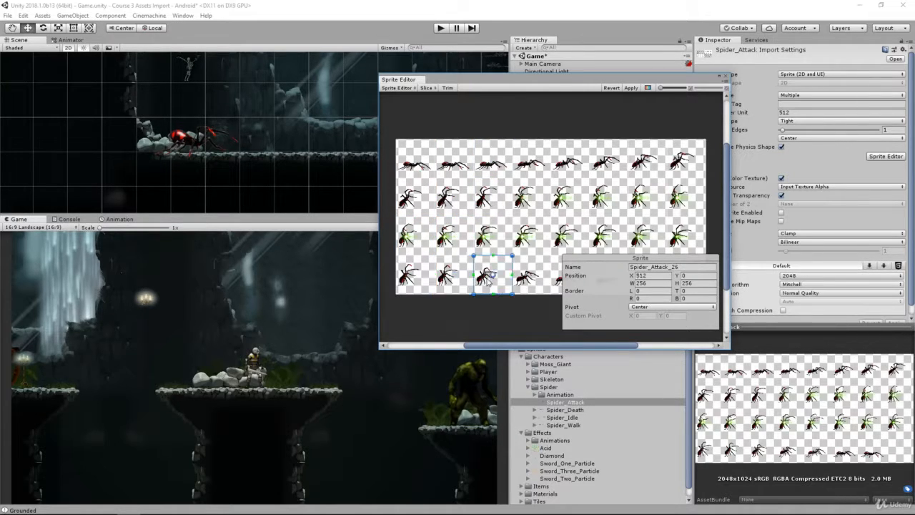
- Inspect the fourth-column slices in the second and third rows of the Spider_Attack sheet and apply the slicing
click(531, 174)
click(531, 199)
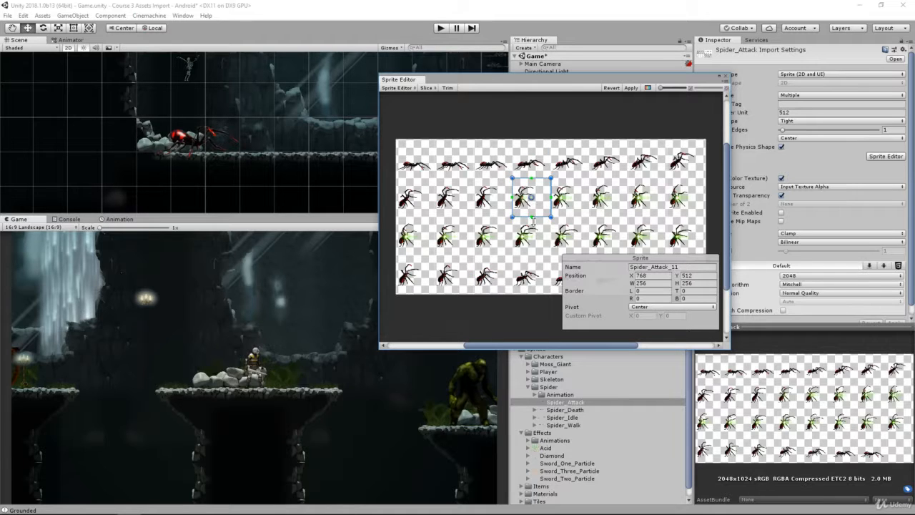
click(531, 254)
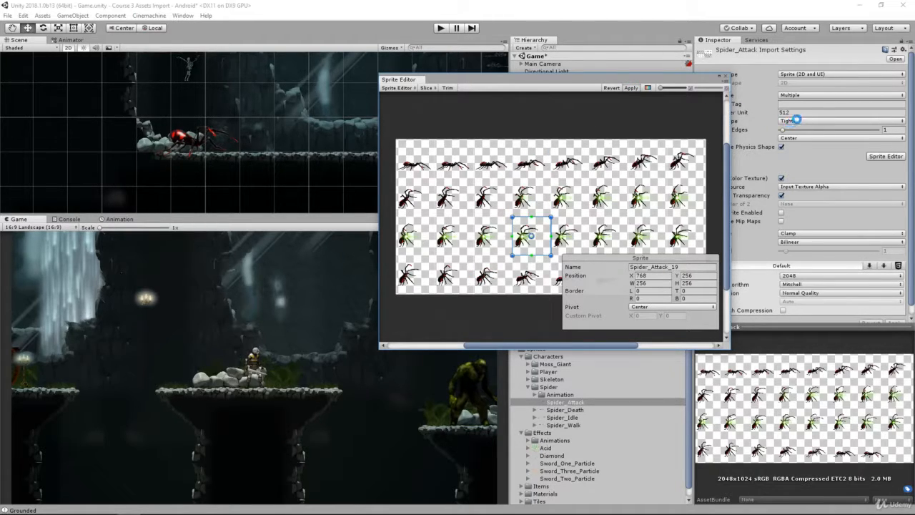
click(796, 120)
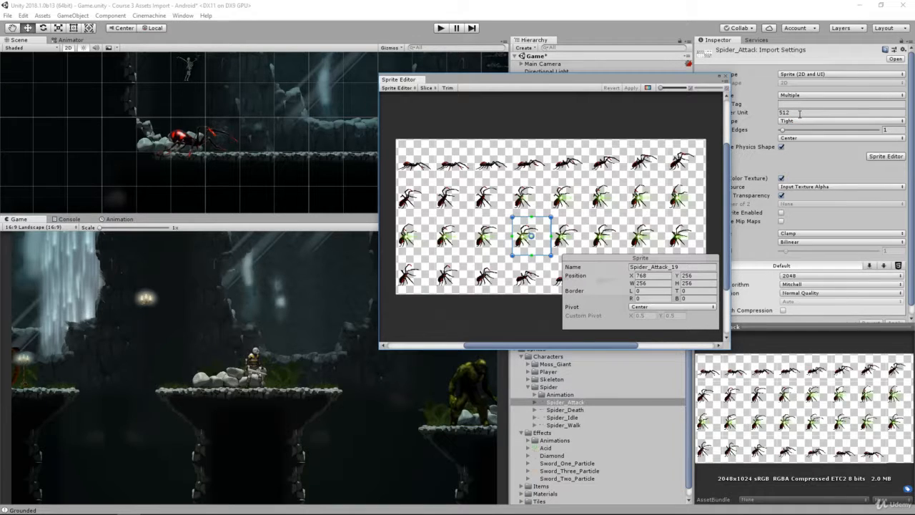
- Set Spider_Attack's Pixels Per Unit to 256, close the Sprite Editor and apply the import settings
click(799, 113)
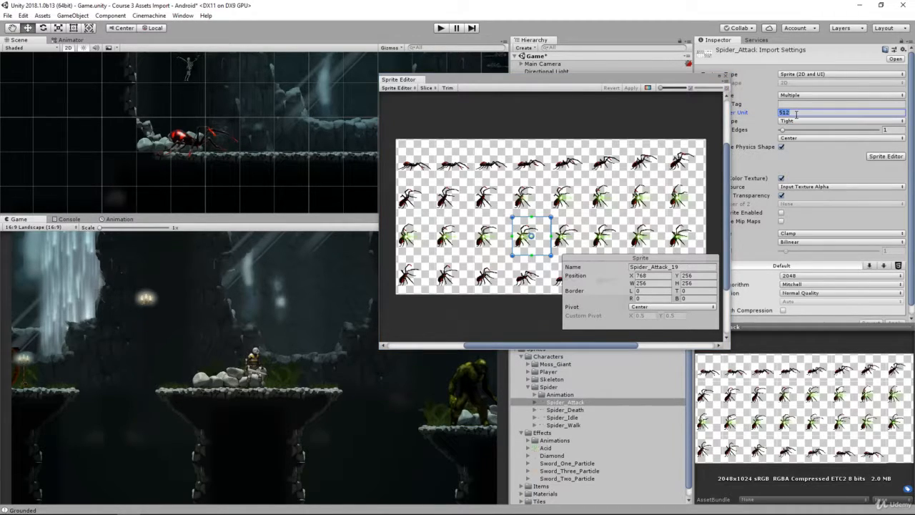
click(724, 75)
click(725, 76)
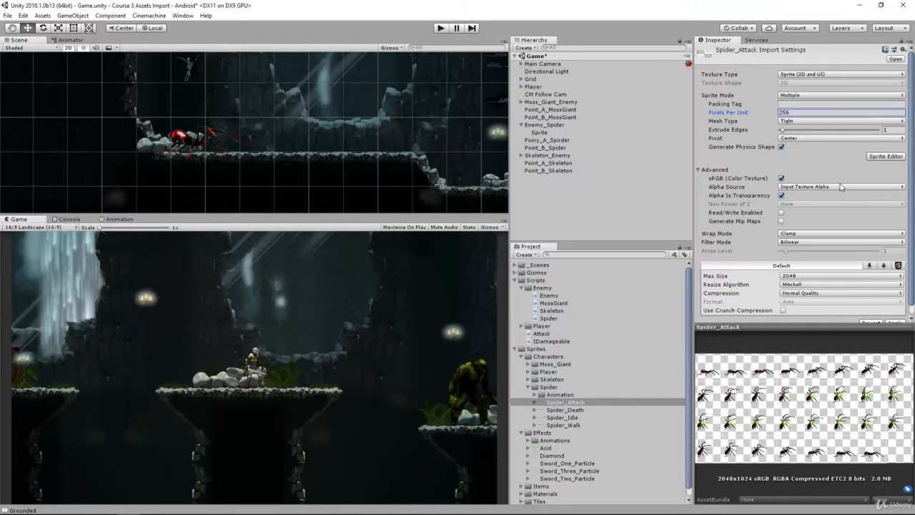
scroll(846, 205, down, 1)
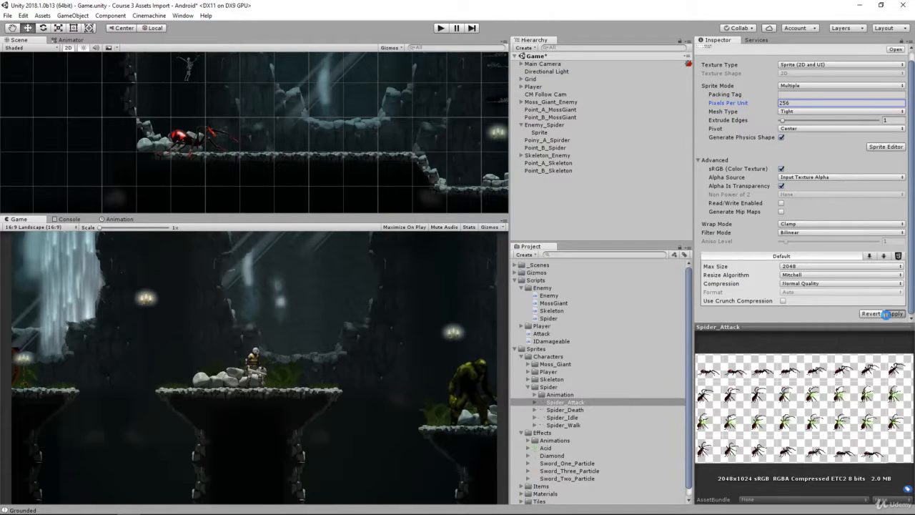
key(Tab)
- Expand the Spider_Attack sheet in the project to list its individual sliced sprites
click(566, 404)
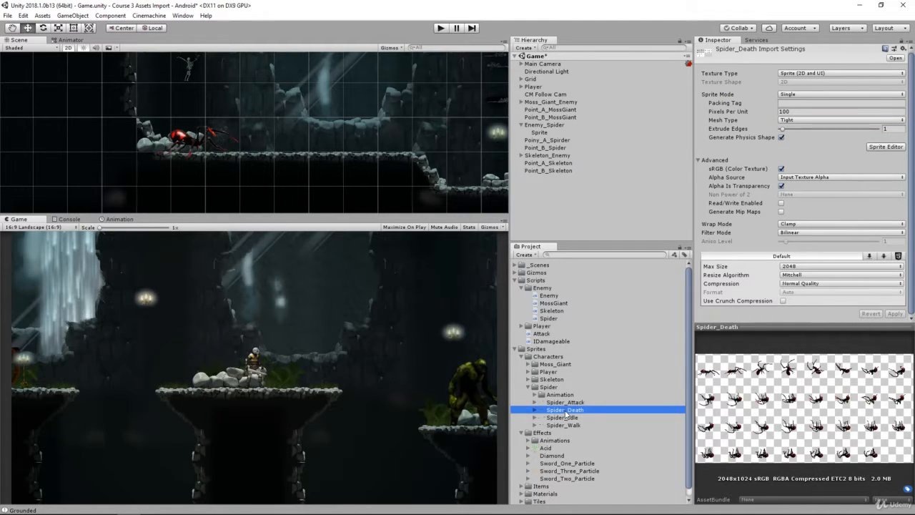
key(Right)
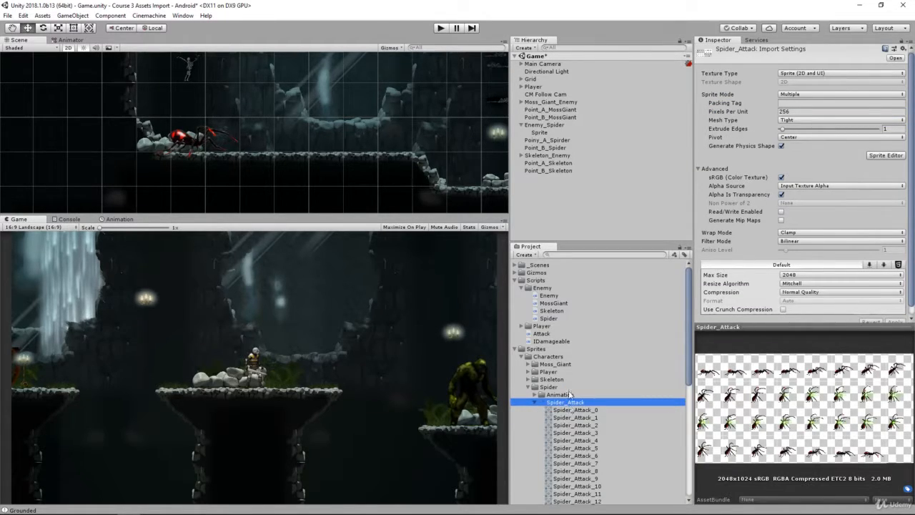
scroll(570, 394, down, 5)
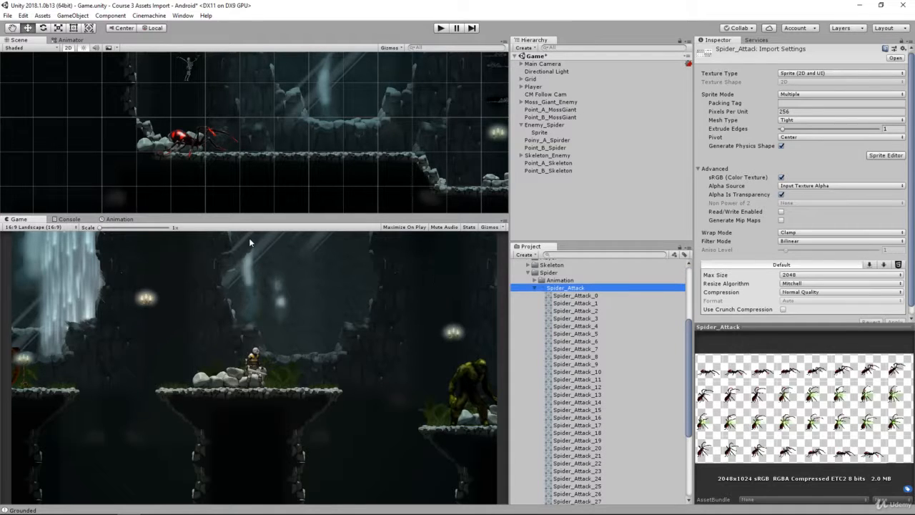
- Create a new animation clip named Attack for Enemy_Spider's Sprite object, saved in Sprites/Characters/Spider/Animation
click(115, 219)
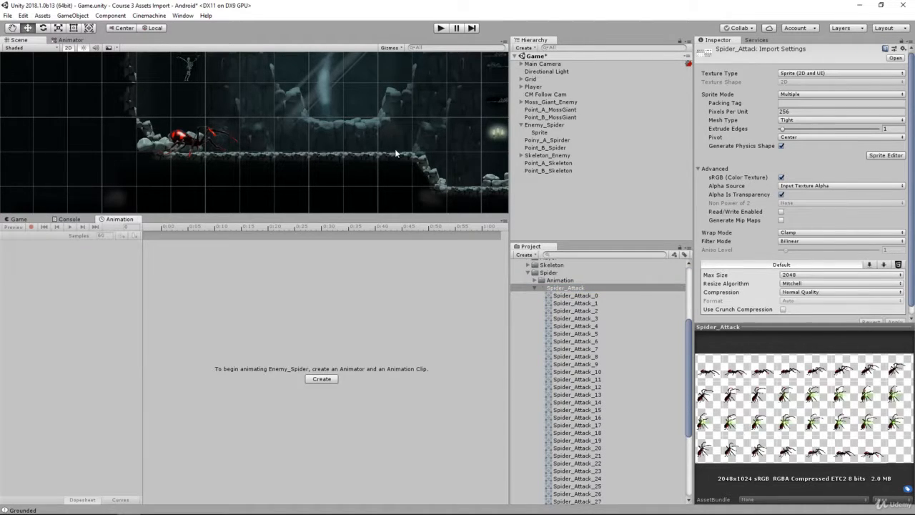
click(540, 132)
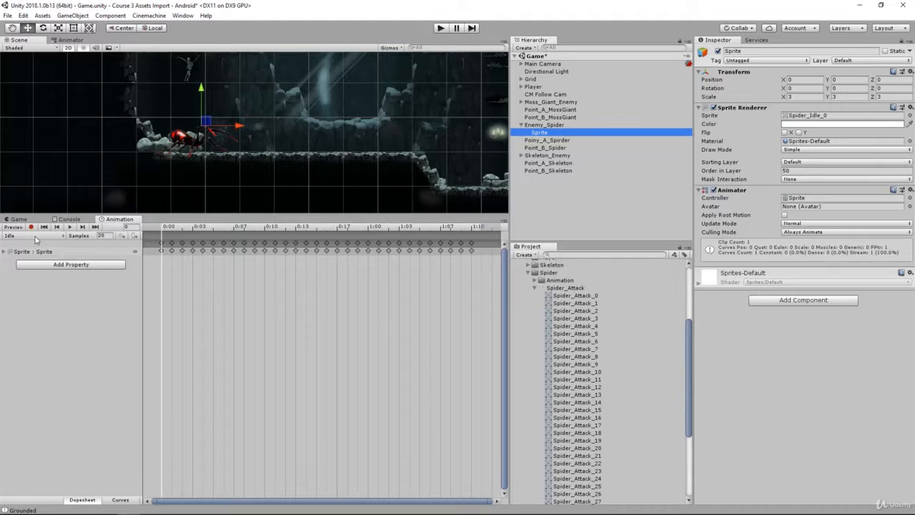
click(35, 238)
click(39, 258)
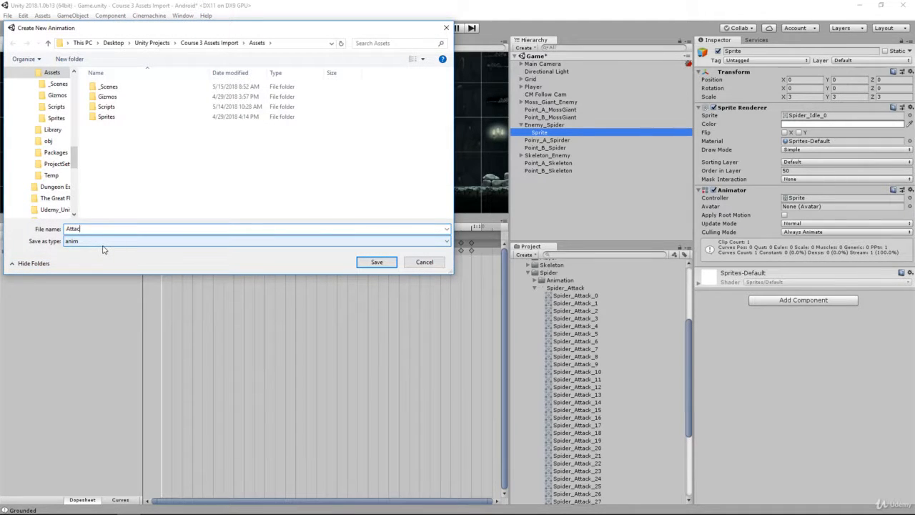
double_click(123, 118)
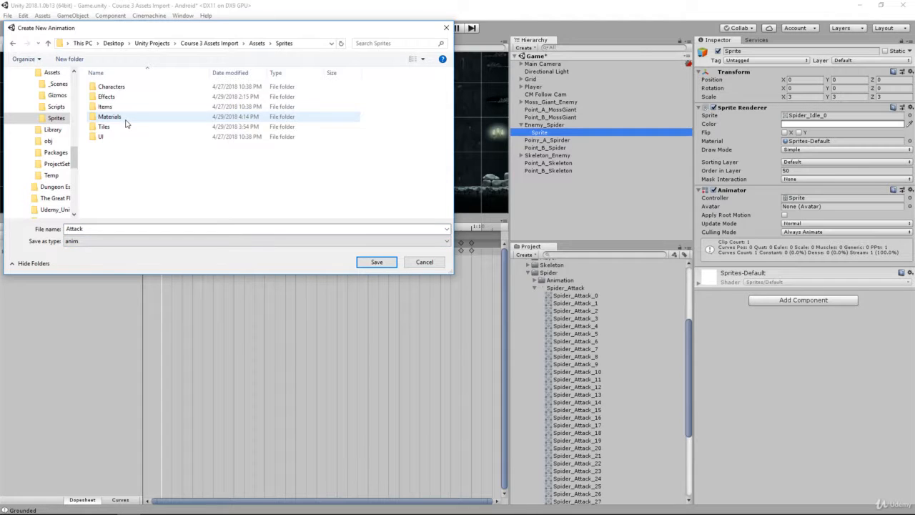
double_click(131, 89)
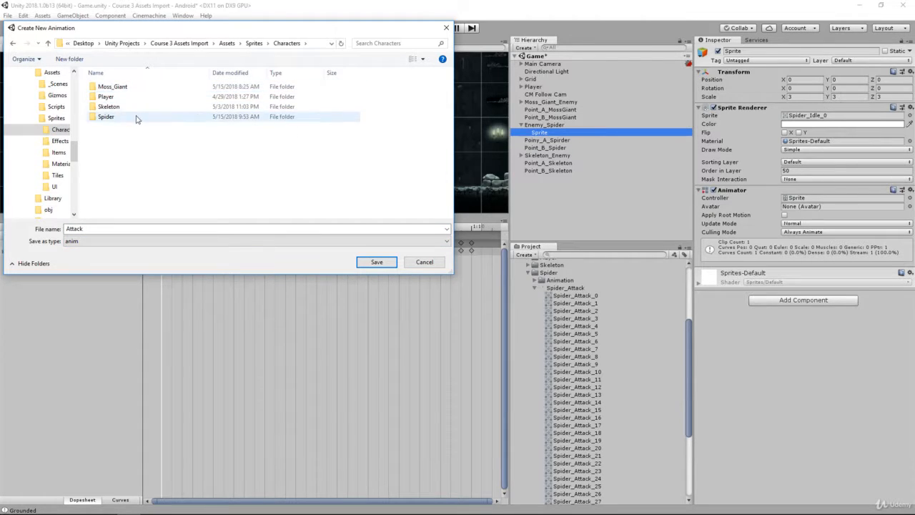
double_click(136, 117)
double_click(128, 87)
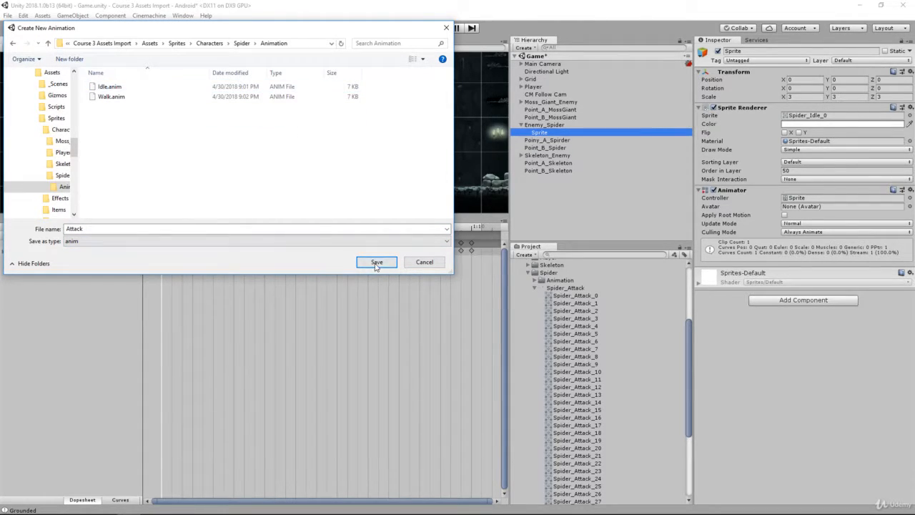
click(376, 263)
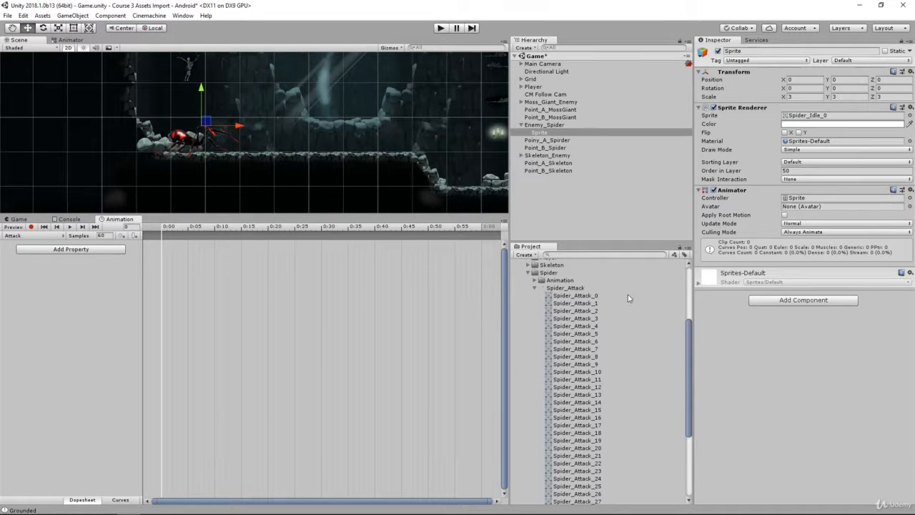
- Add all sprites from Spider_Attack_0 to Spider_Attack_30 as keyframes starting at 0:00 in the Attack clip
scroll(576, 296, down, 2)
click(585, 269)
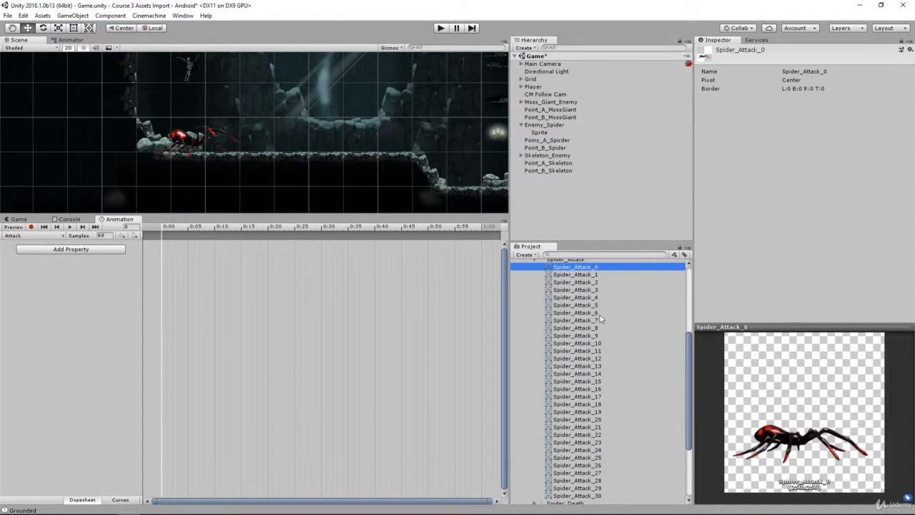
scroll(597, 325, down, 6)
shift+click(588, 410)
drag(571, 325, 384, 307)
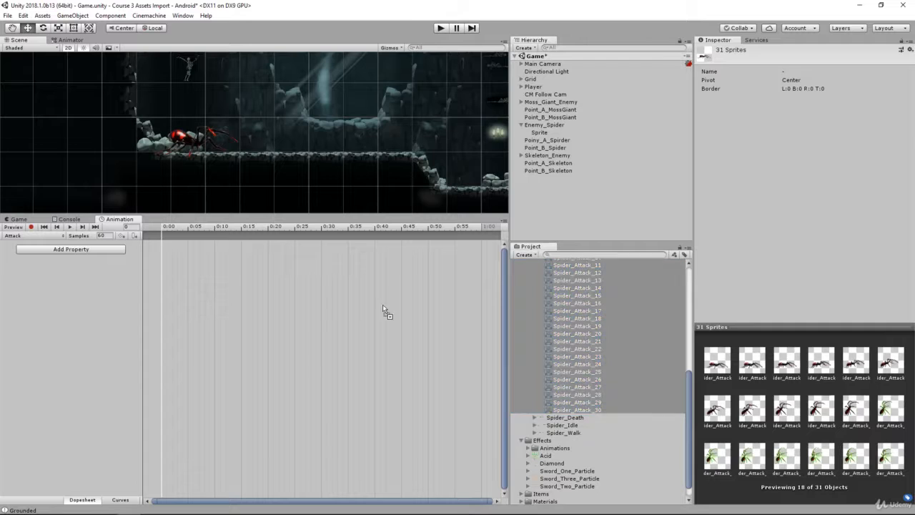
drag(237, 276, 213, 269)
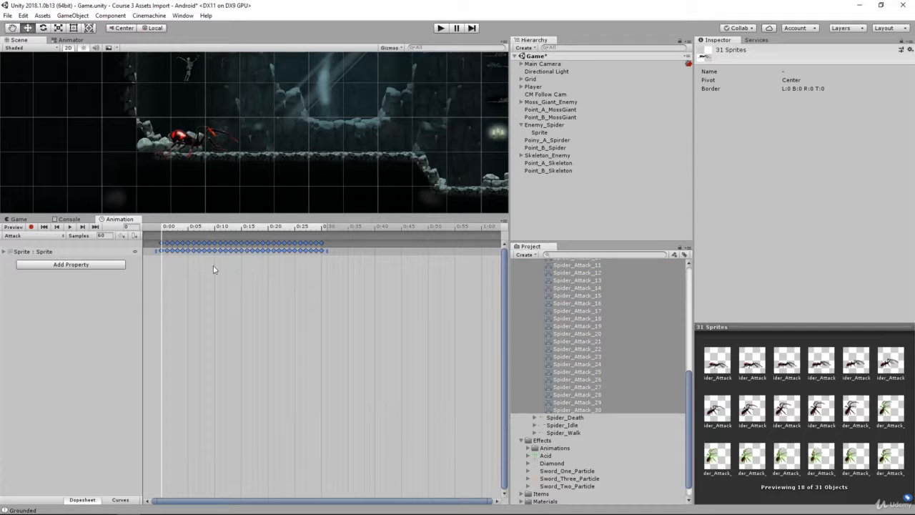
- Set the Attack clip's Samples to 30 and preview its playback on the spider
click(70, 227)
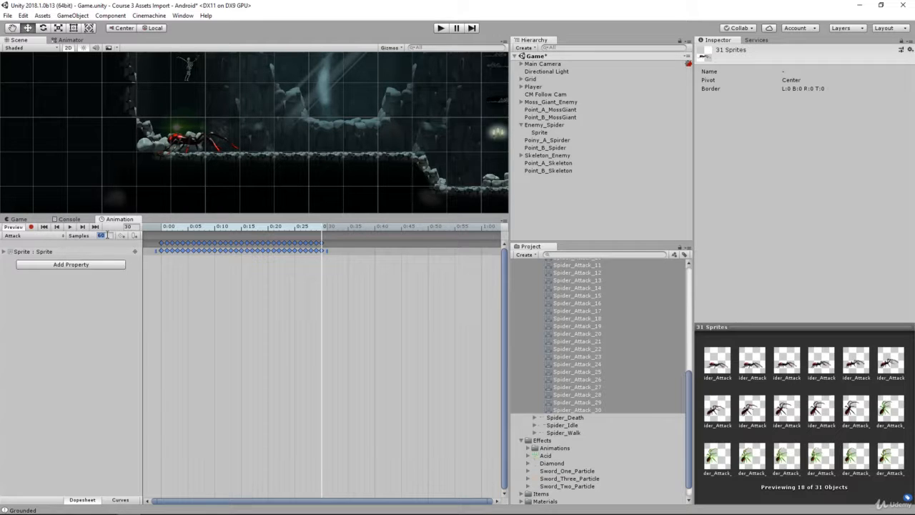
key(Return)
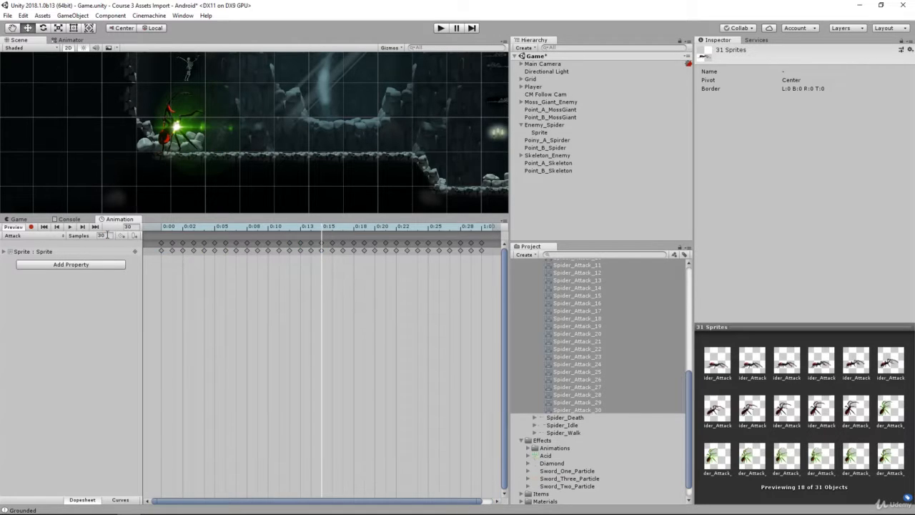
click(70, 227)
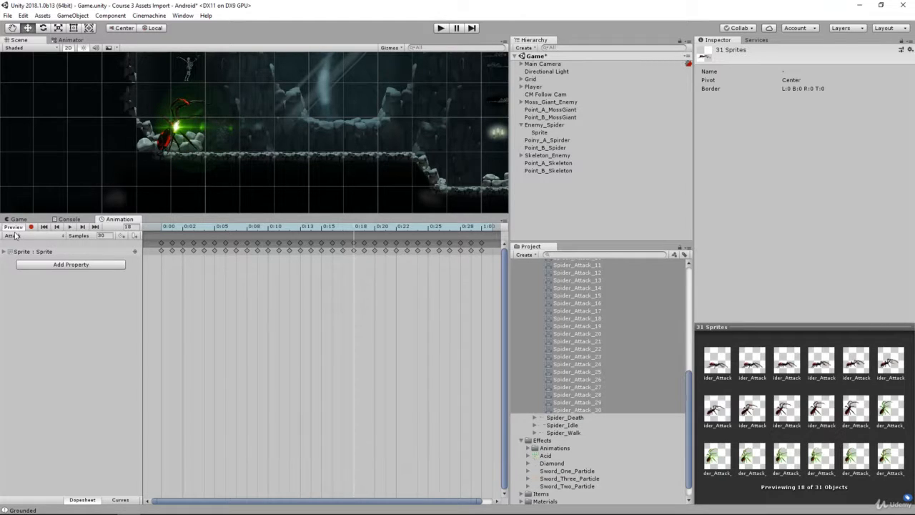
click(72, 227)
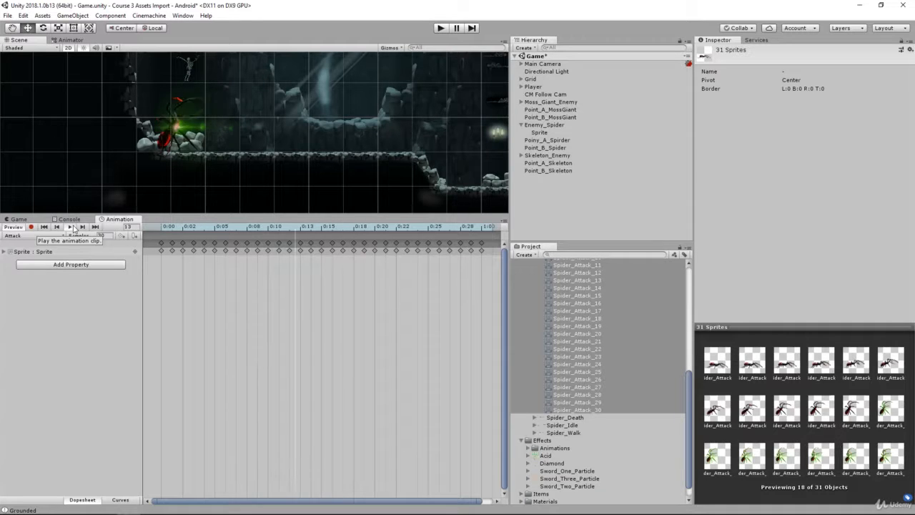
click(71, 227)
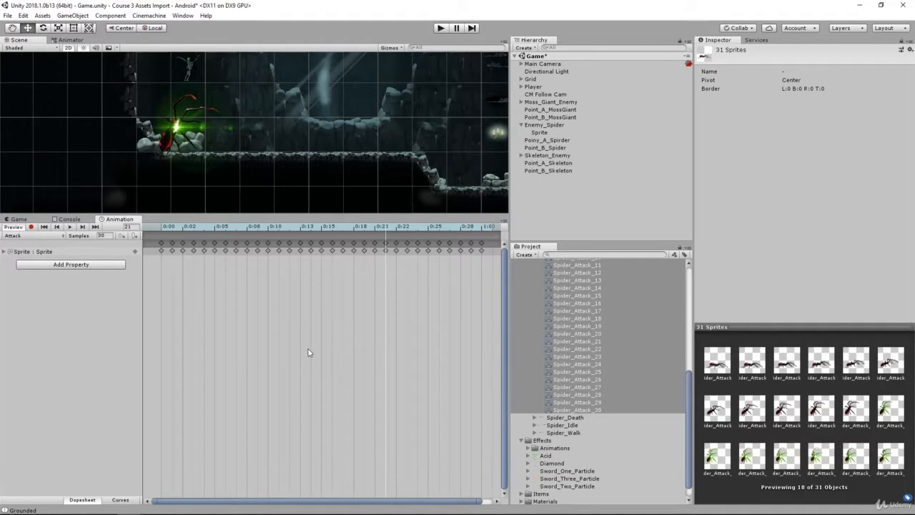
- Space out the Idle and Attack states in the spider's Animator and make a transition from Idle to Attack
click(69, 40)
click(294, 78)
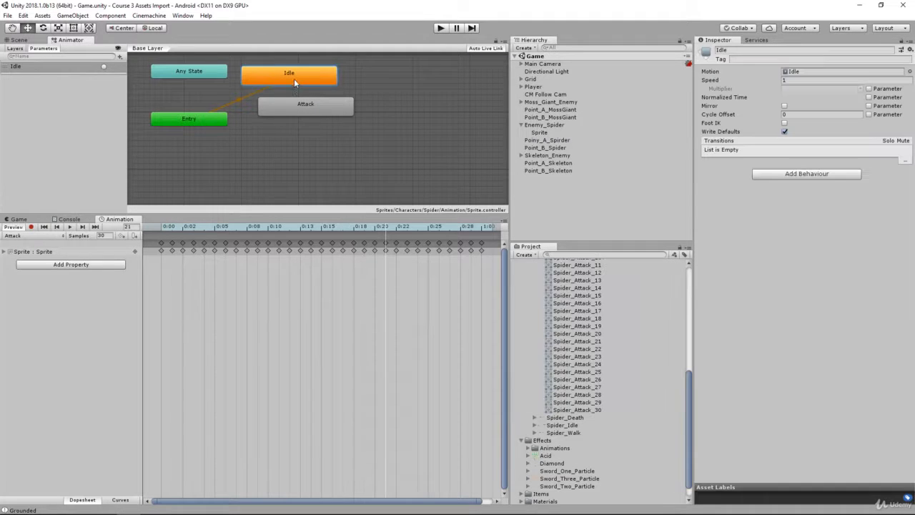
drag(297, 102, 355, 128)
drag(280, 81, 283, 85)
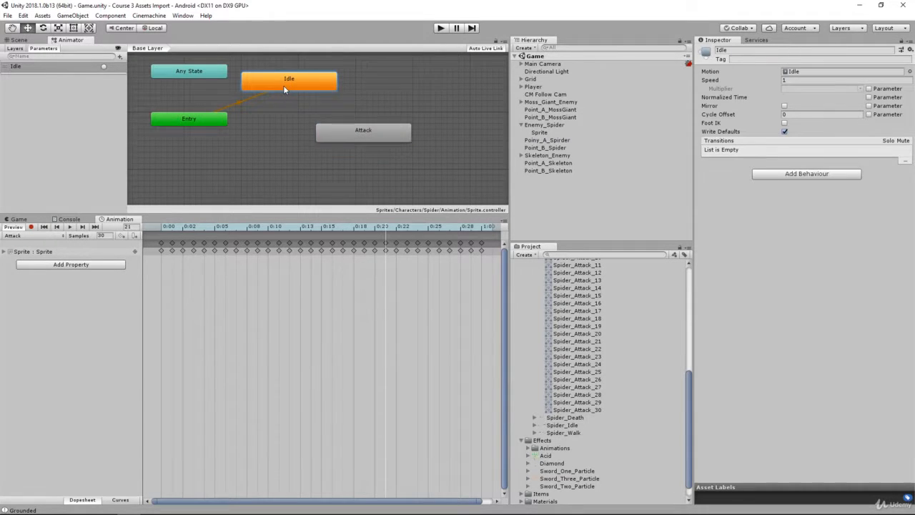
right_click(283, 85)
click(307, 92)
click(375, 136)
click(379, 145)
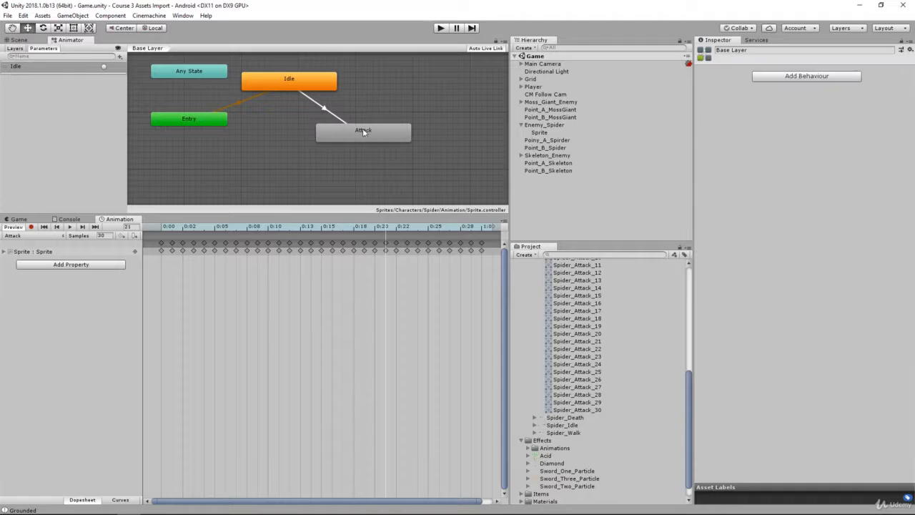
- Move the Attack state slightly farther from Idle and make a transition from Attack back to Idle
drag(364, 129, 381, 141)
right_click(390, 142)
click(402, 149)
click(320, 87)
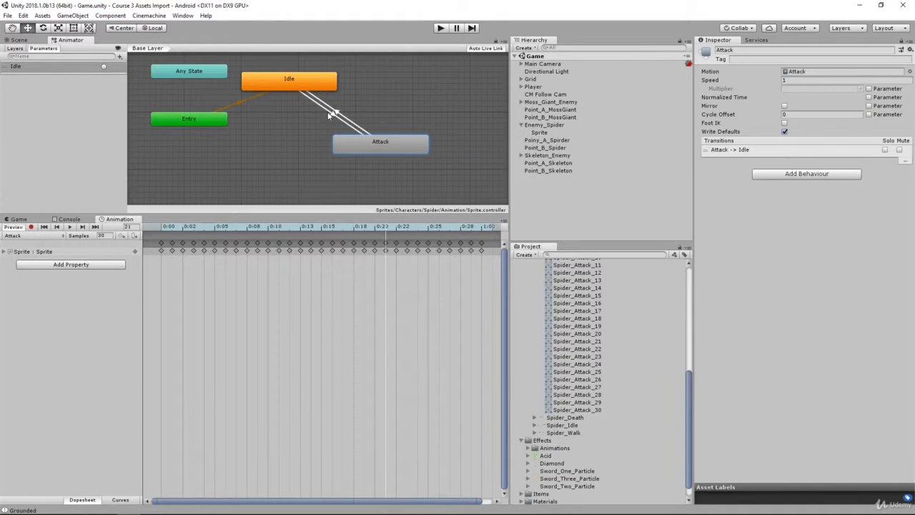
- Set the Idle -> Attack transition's Transition Duration to 0 seconds
click(333, 116)
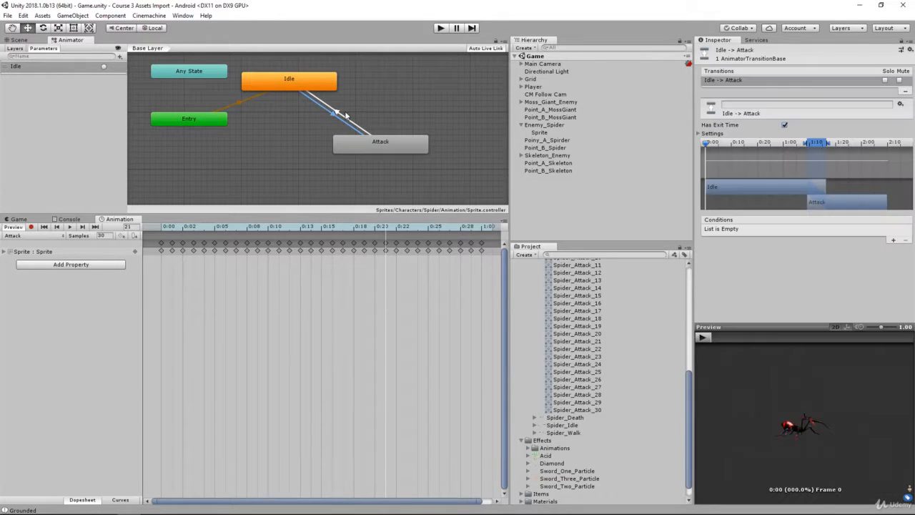
click(703, 134)
click(791, 161)
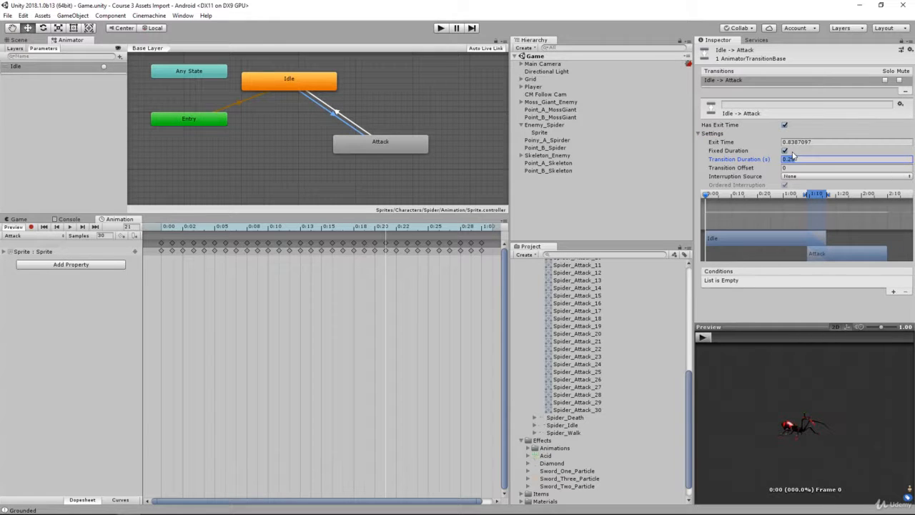
text(0)
- Set the Attack -> Idle transition's Transition Duration to 0 seconds
click(339, 116)
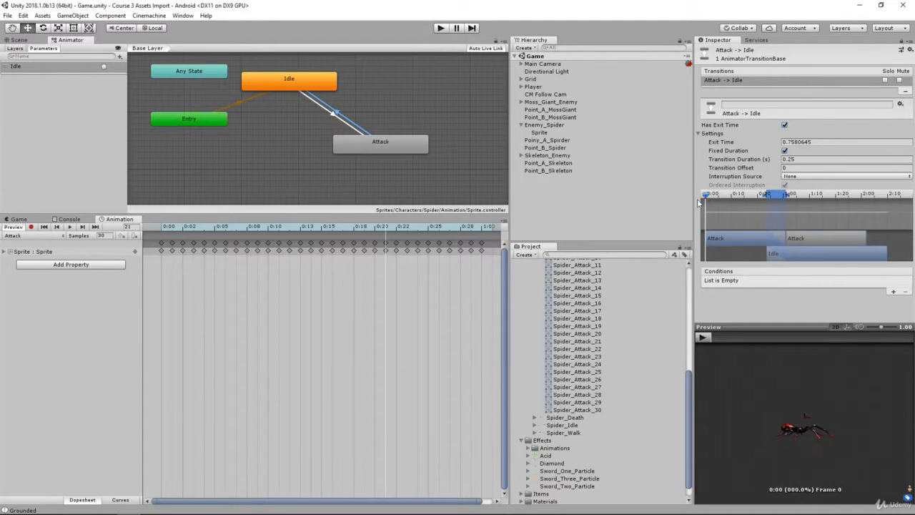
click(799, 161)
text(0)
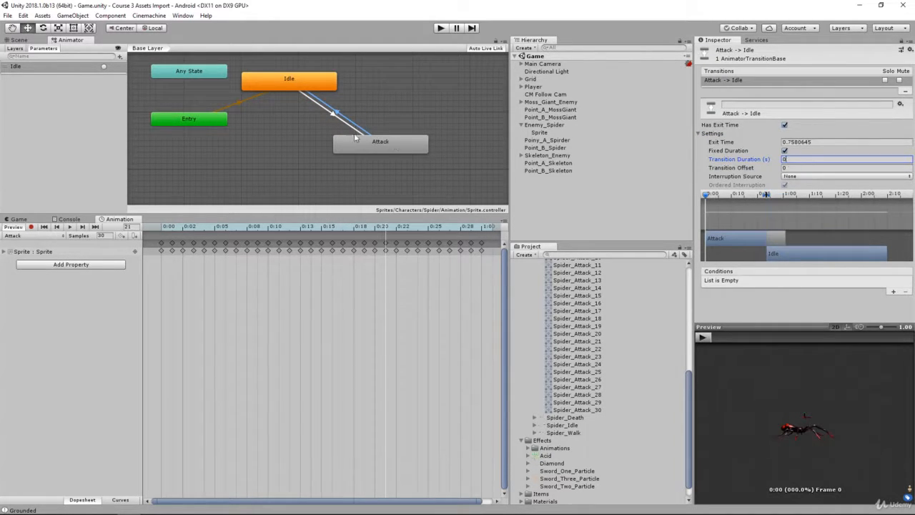
click(387, 108)
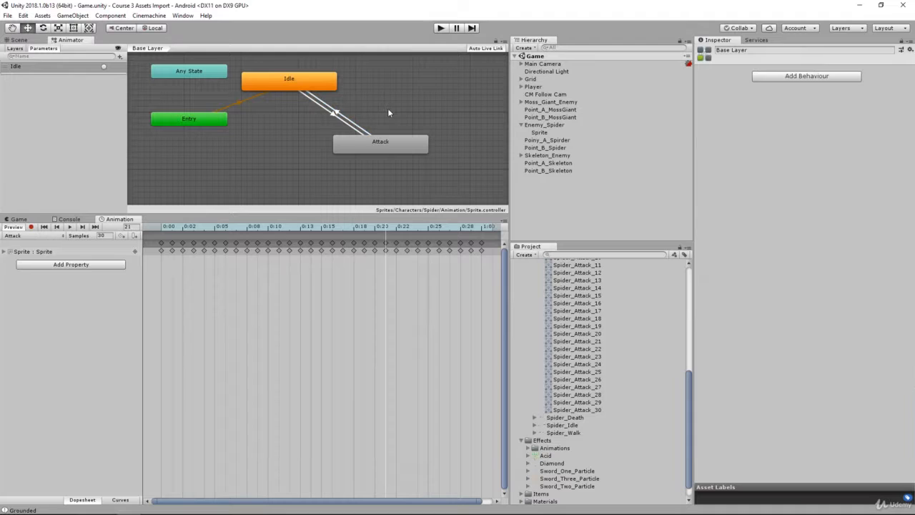
- Run the game and watch the spider's idle and attack behaviour in the Scene view
click(438, 29)
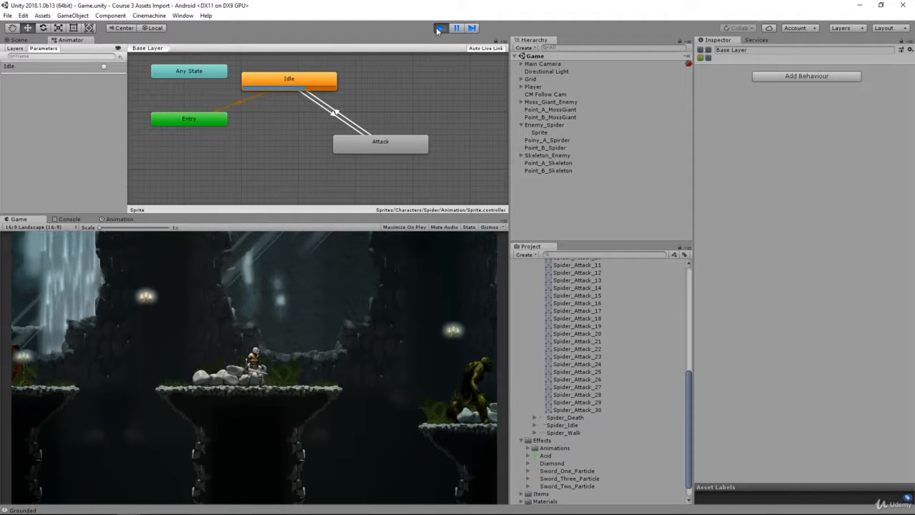
click(31, 41)
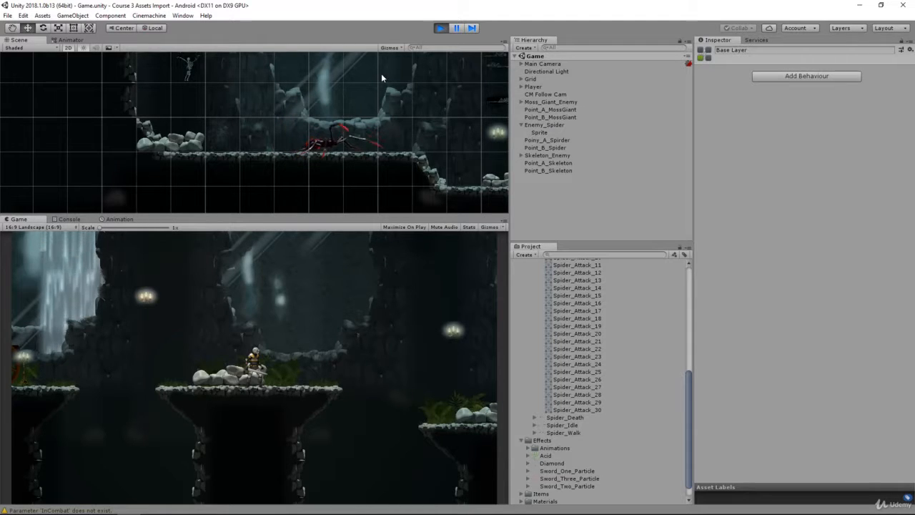
- Stop the game and switch to the Spider.cs script in Visual Studio
click(440, 27)
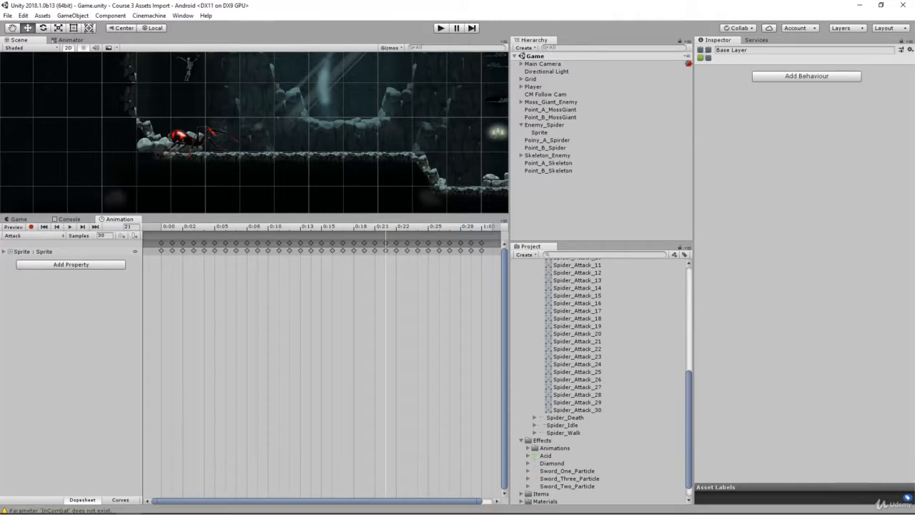
click(167, 510)
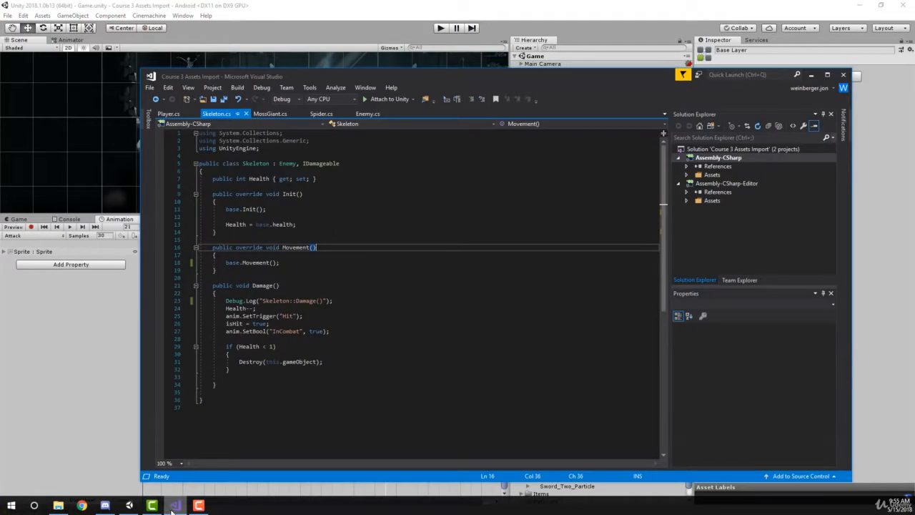
click(321, 115)
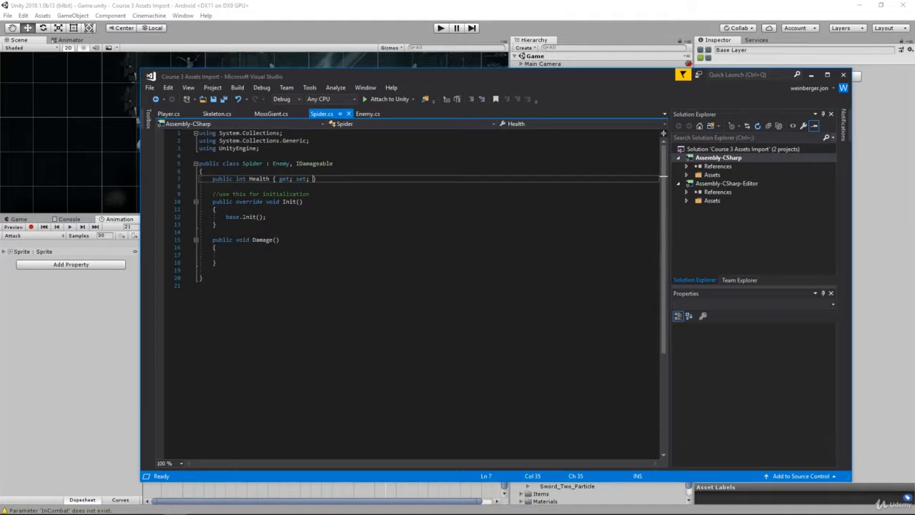
- Add a public override of the Movement() method below Damage() in the Spider class
click(237, 261)
key(Return)
key(Return)
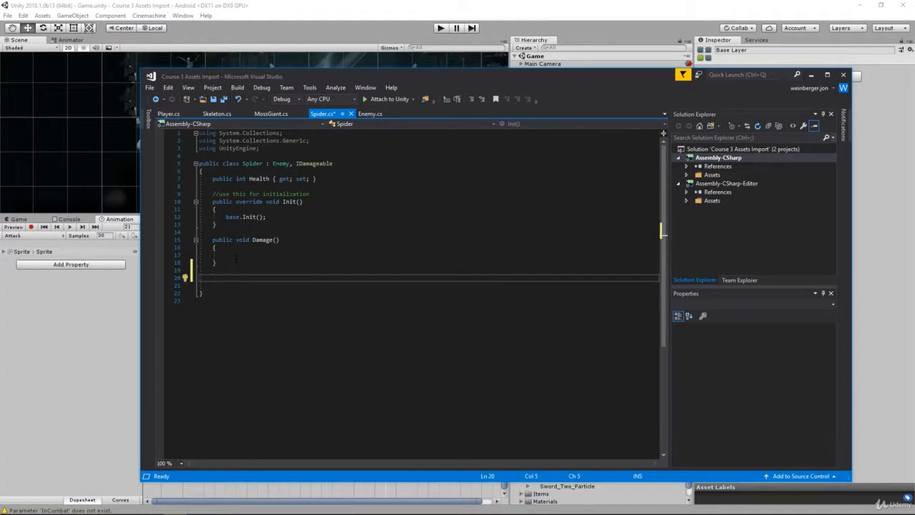
text(public over)
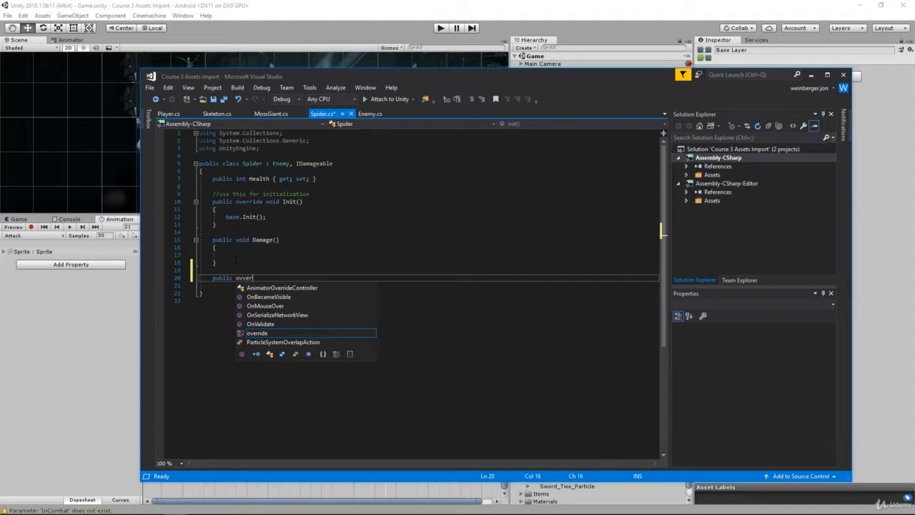
text(r)
key(Tab)
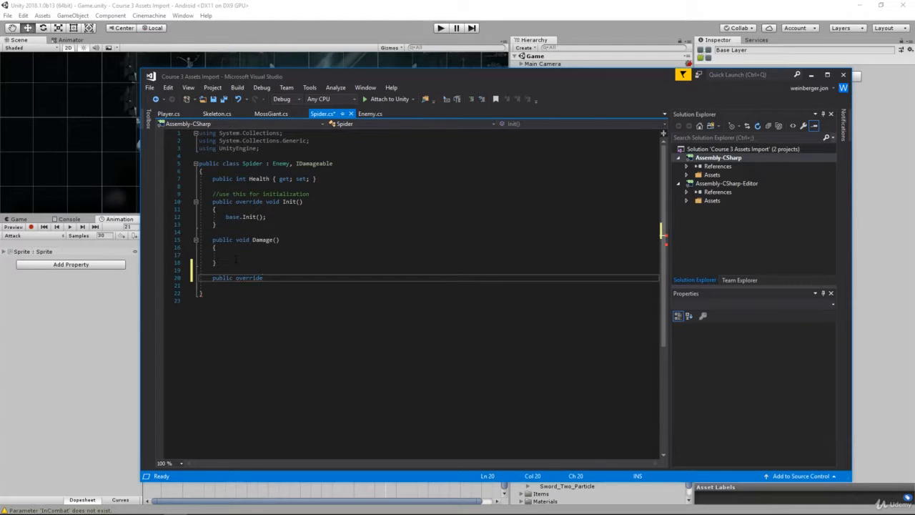
text(mov)
key(Tab)
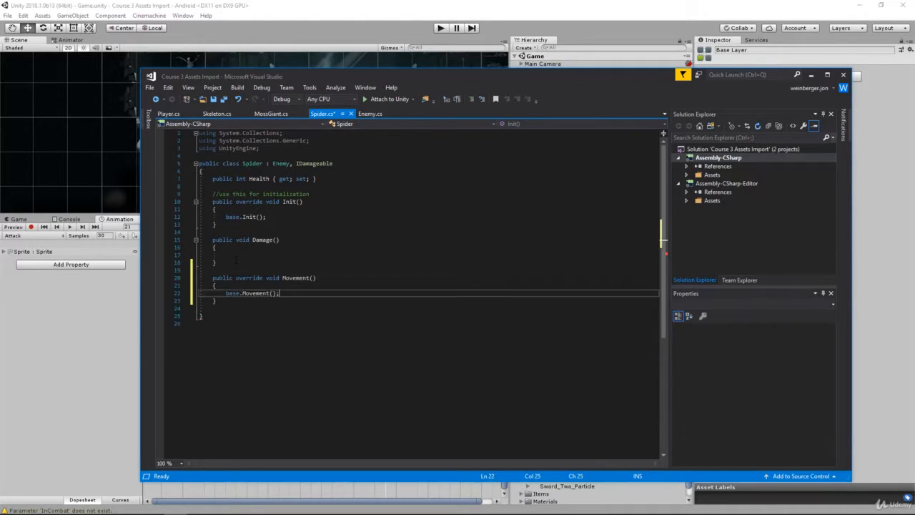
- Replace the base.Movement() call with the comment "//sit still" and save the script
drag(280, 293, 226, 294)
key(Delete)
key(ctrl+s)
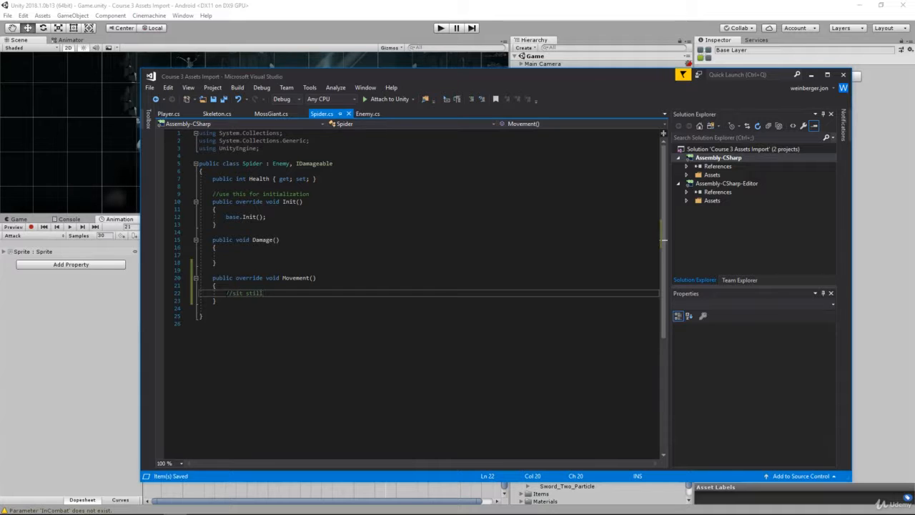
- Return to Unity, run the game to check whether the spider stays in place, and stop it
click(127, 297)
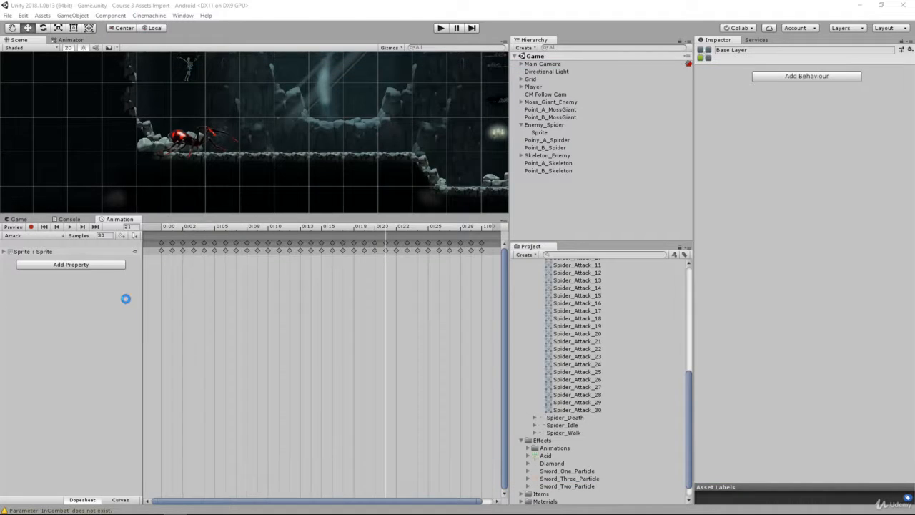
click(440, 28)
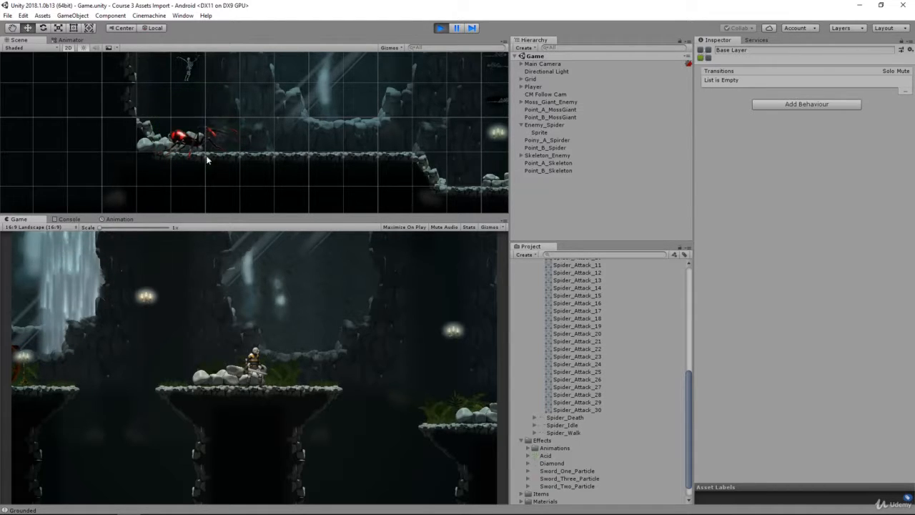
click(441, 28)
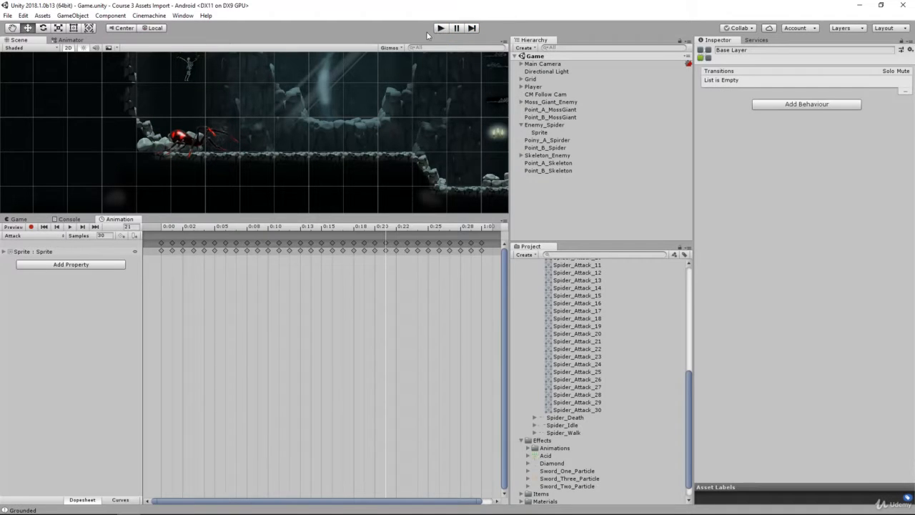
- Collapse the Spider sprite folders and select the Acid texture in Sprites/Effects with its contents expanded
click(570, 389)
scroll(570, 389, up, 8)
click(559, 404)
key(Left)
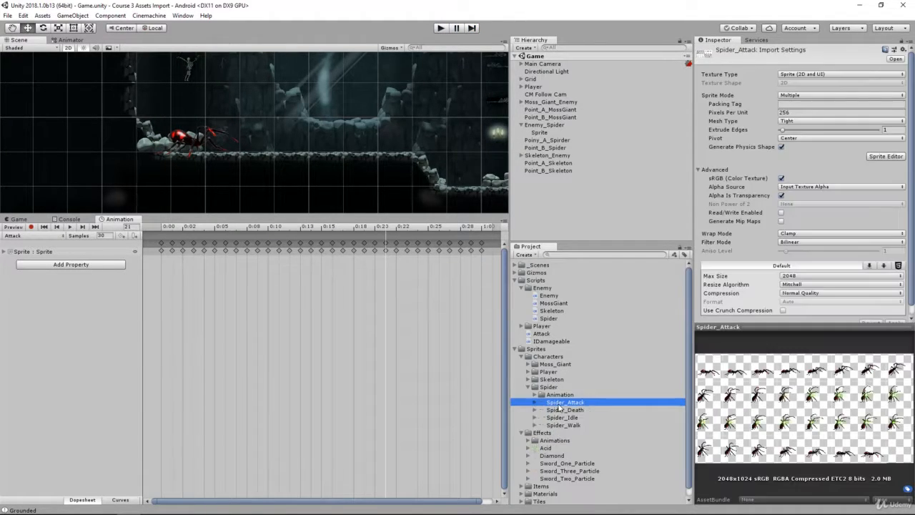
key(Left)
key(Left)
key(Left)
key(Left)
key(Left)
key(Left)
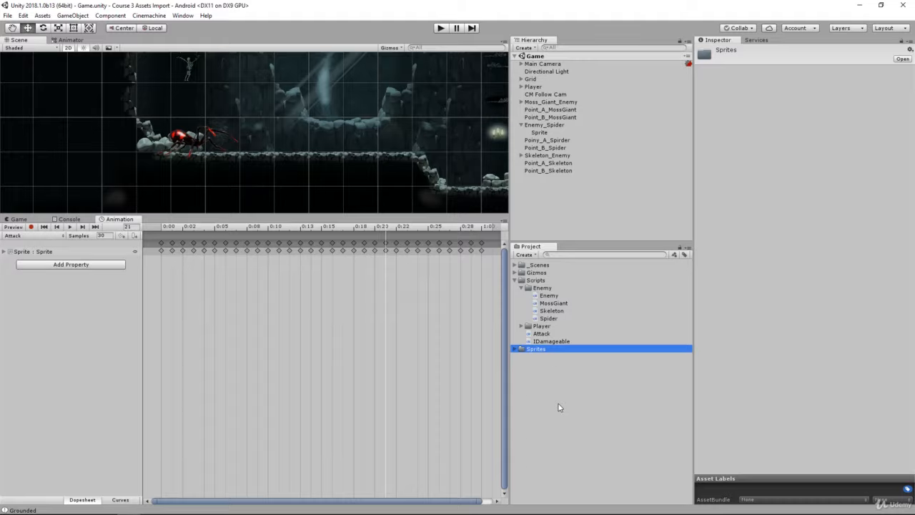
key(Right)
key(Down)
key(Down)
key(Down)
key(Down)
key(Right)
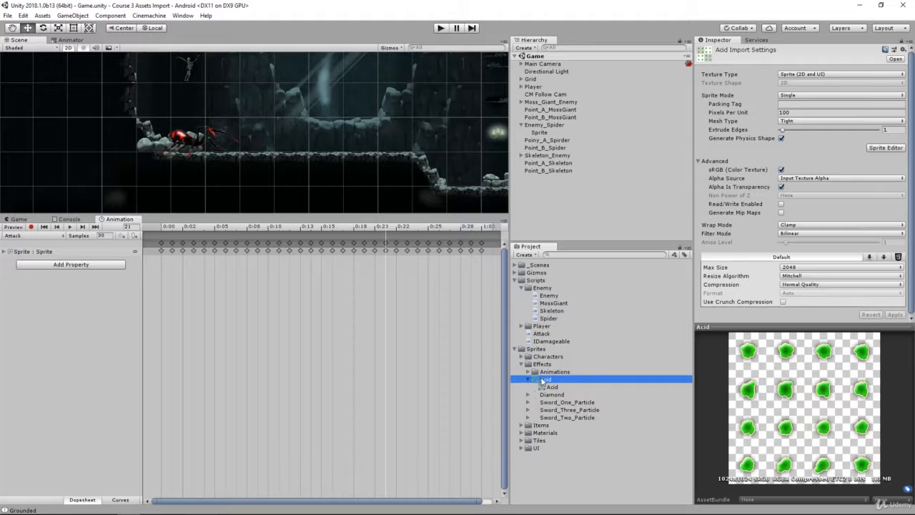
- Set the Acid texture's Sprite Mode to Multiple, apply the import settings and open it in the Sprite Editor
click(802, 96)
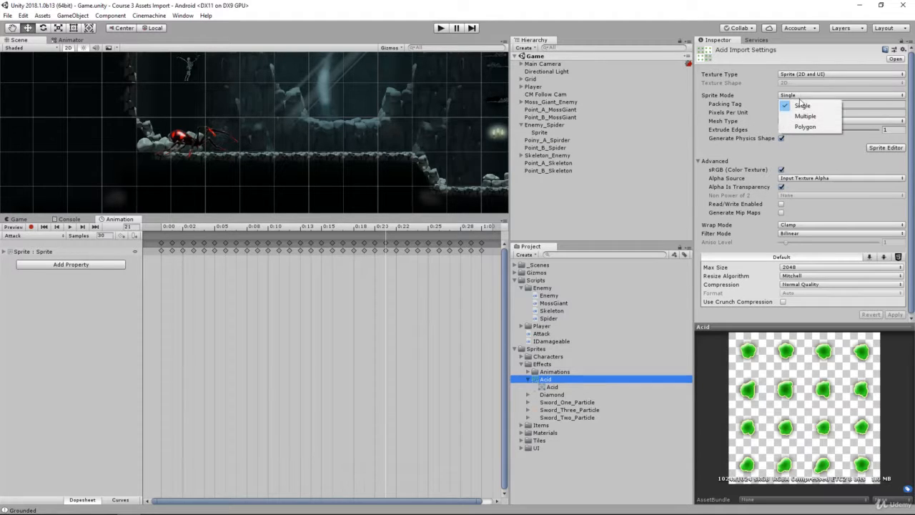
click(804, 112)
click(882, 157)
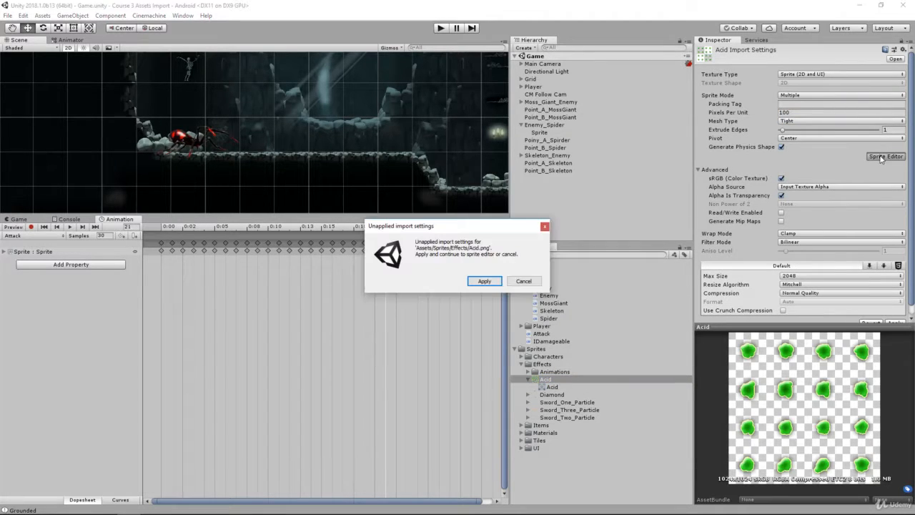
click(487, 283)
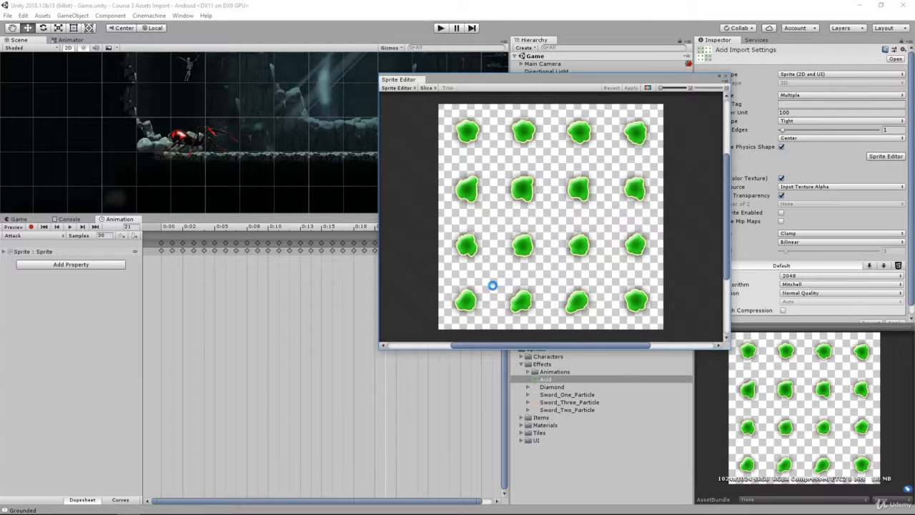
- Slice the Acid sheet with Grid By Cell Size, using 64 x 64 pixel cells
click(427, 87)
click(499, 97)
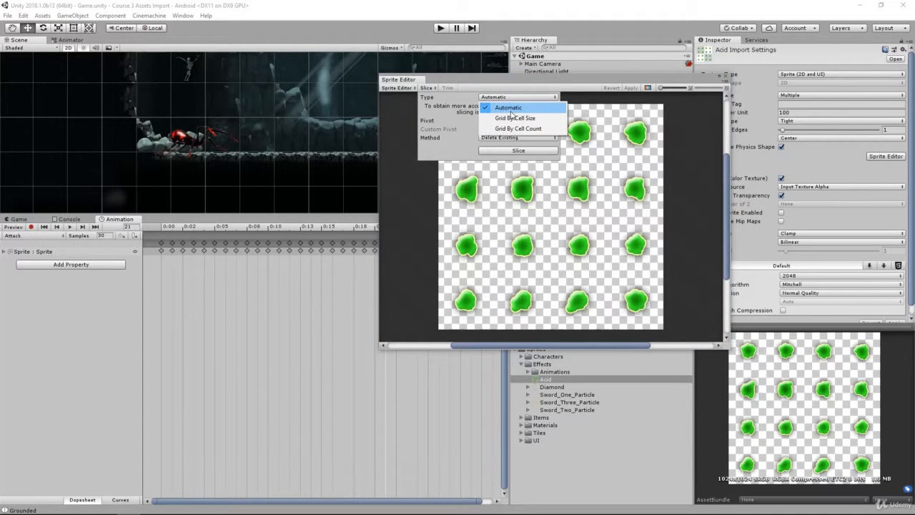
click(500, 116)
click(494, 107)
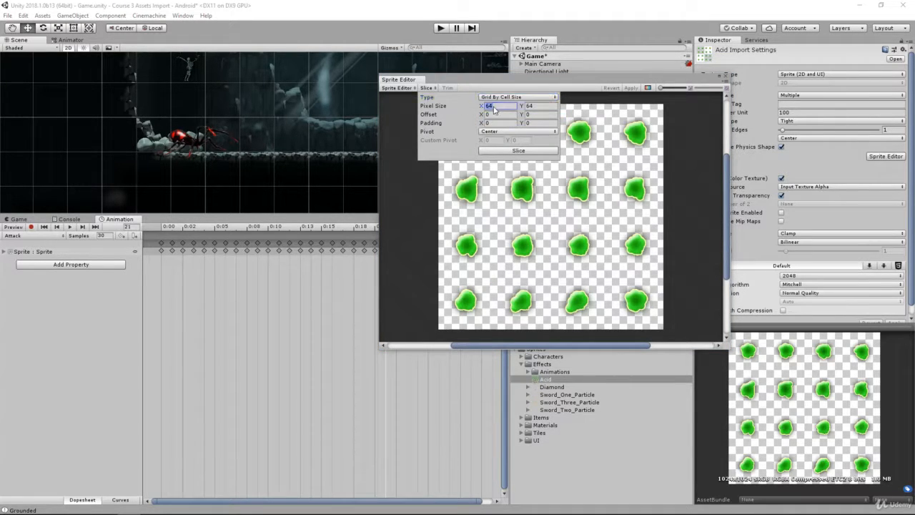
click(512, 151)
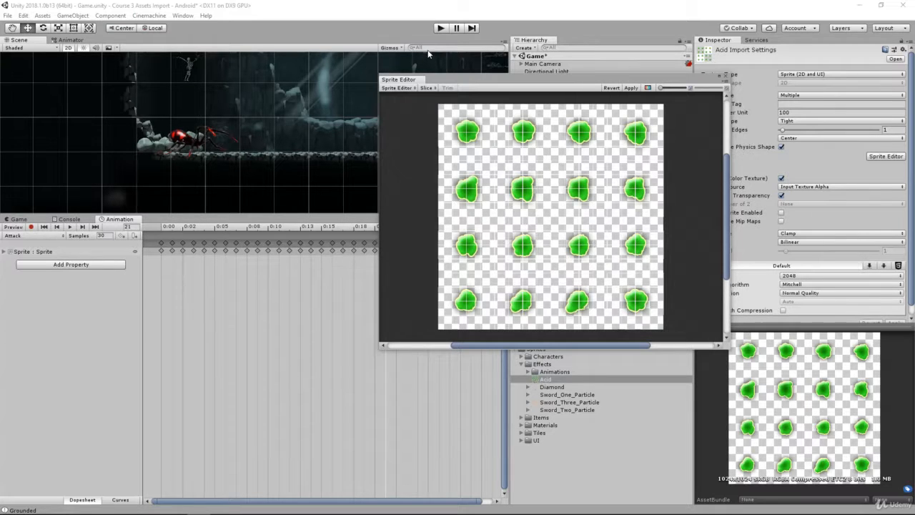
- Try a slice cell size of 128 x 128 pixels for the Acid sheet
click(439, 92)
click(427, 88)
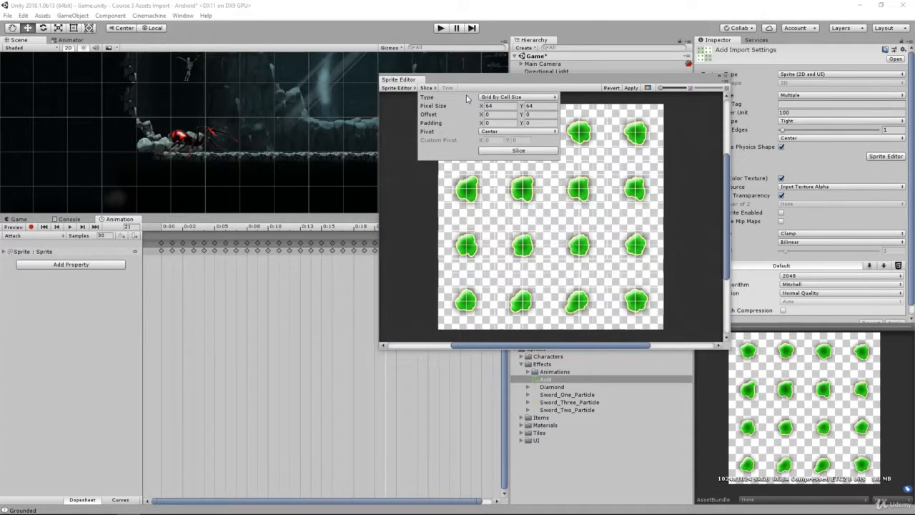
double_click(491, 108)
text(128)
key(Tab)
text(12)
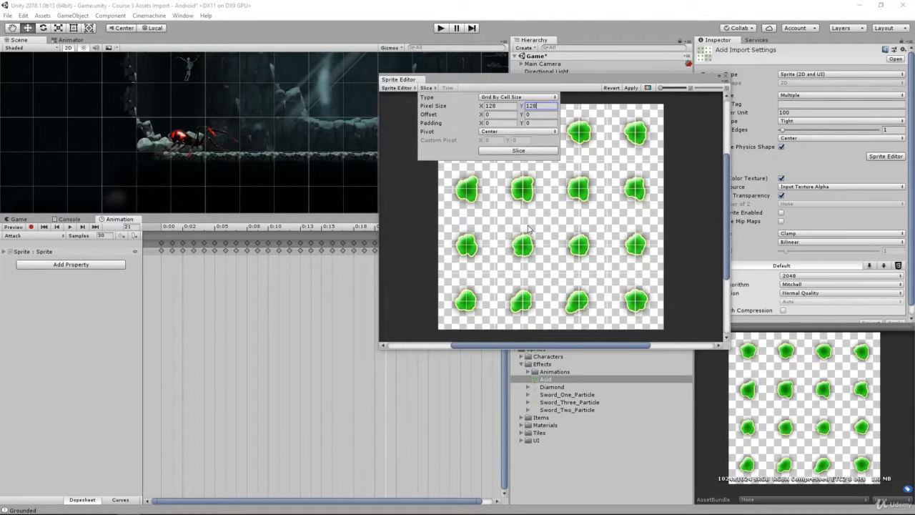
- Reslice the Acid sheet into 256 x 256 pixel cells, check individual sprites and apply the slicing
click(494, 106)
text(256)
key(Tab)
text(2)
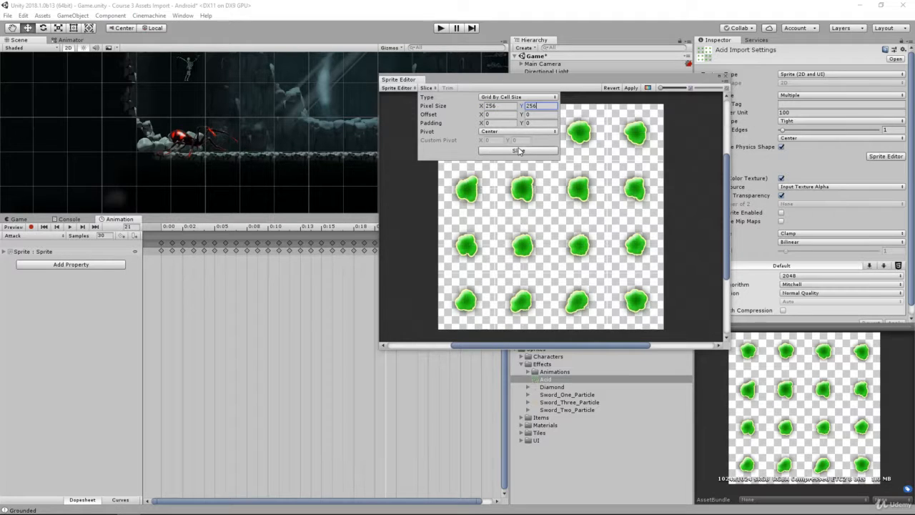
click(580, 130)
click(579, 189)
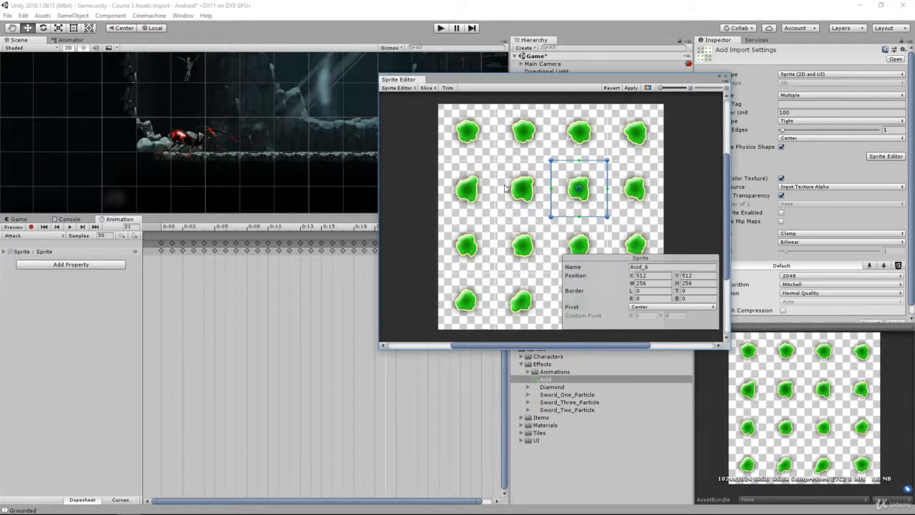
click(507, 190)
click(633, 88)
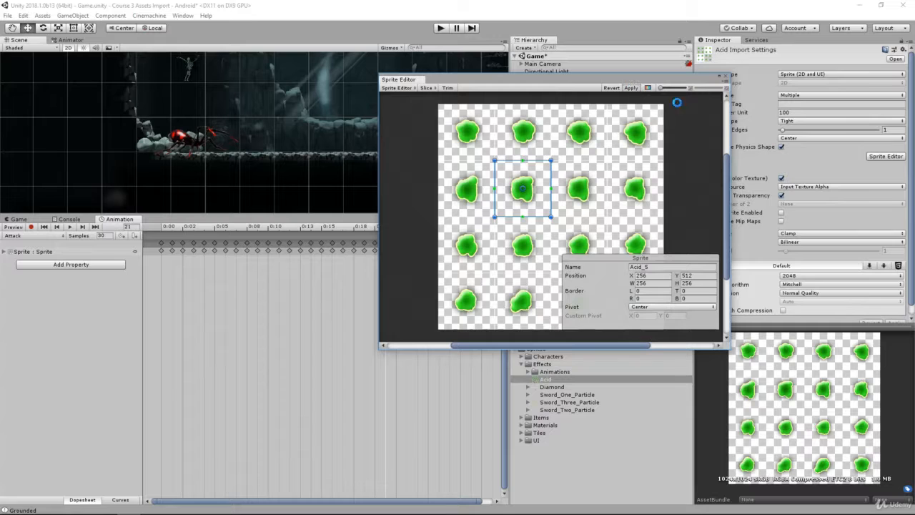
- Set the Acid texture's Pixels Per Unit to 256, close the Sprite Editor and apply the import settings
click(791, 112)
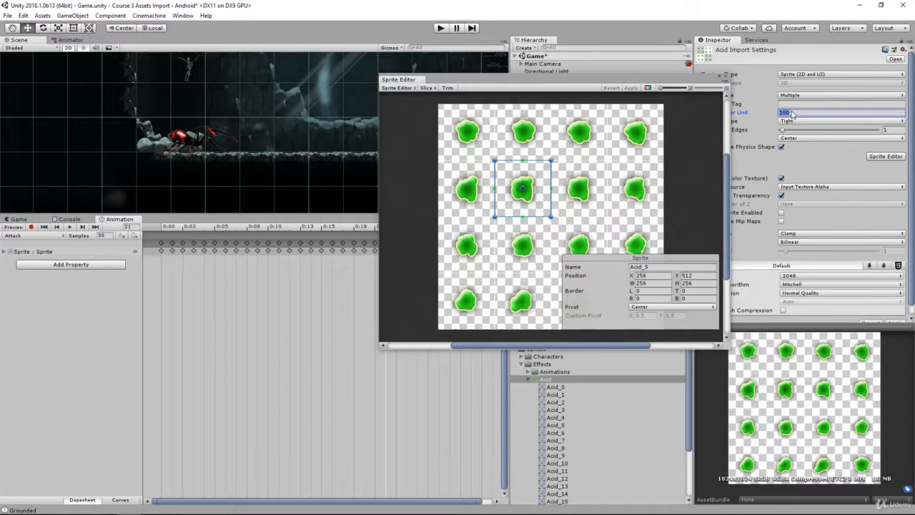
text(256)
click(725, 79)
scroll(887, 293, down, 1)
click(895, 315)
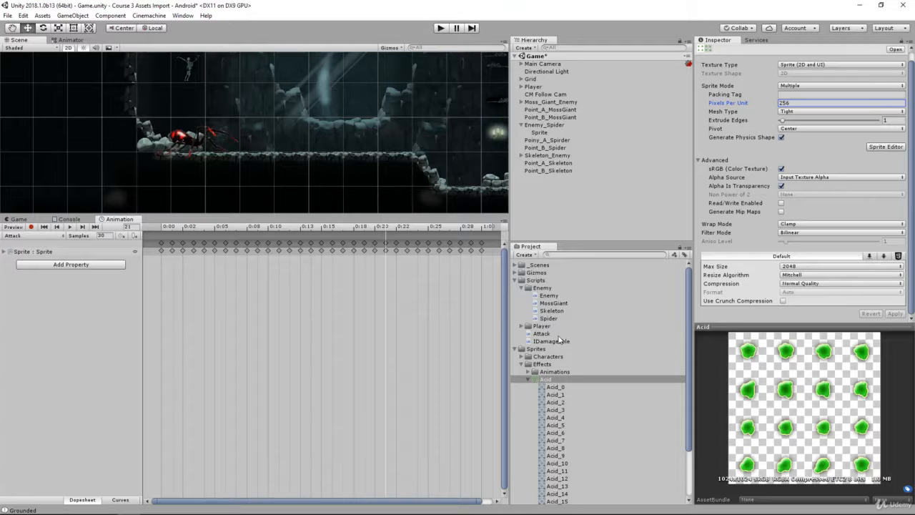
- Add the Acid_0 sprite to the scene hierarchy and set its Order in Layer to 50
click(556, 387)
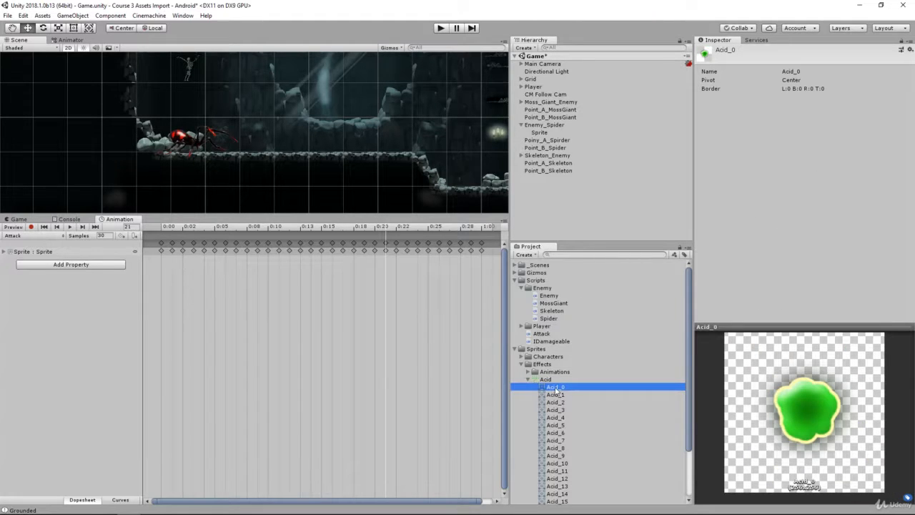
drag(556, 390, 553, 215)
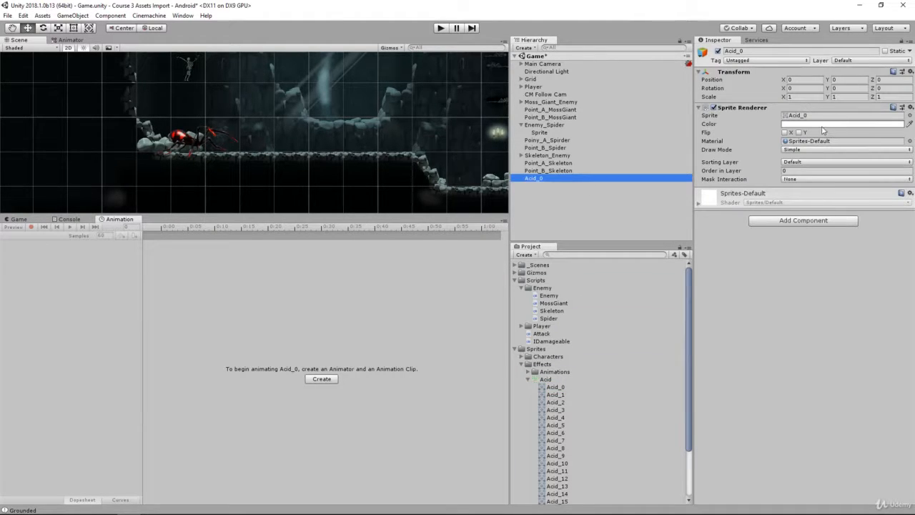
click(787, 171)
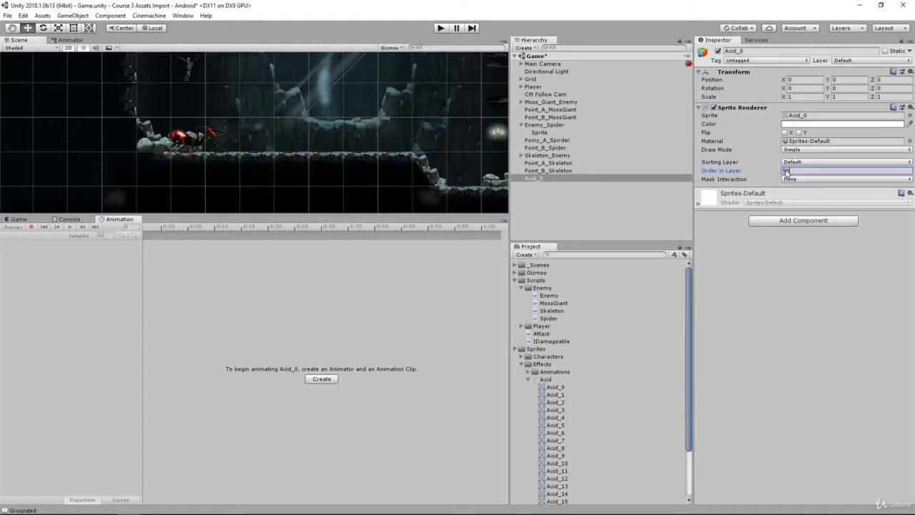
- Collapse the Scripts and Sprites folders and show the Game view to check the acid sprite
click(516, 281)
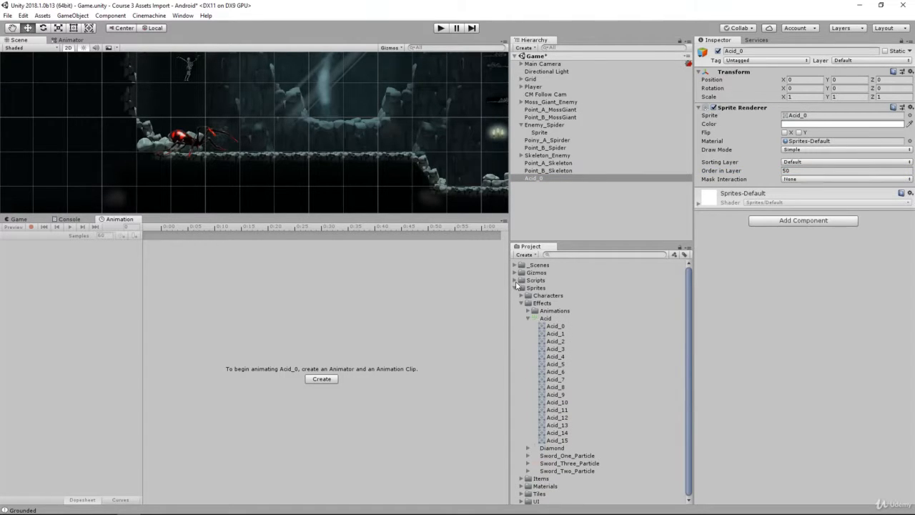
drag(507, 287, 508, 287)
click(515, 288)
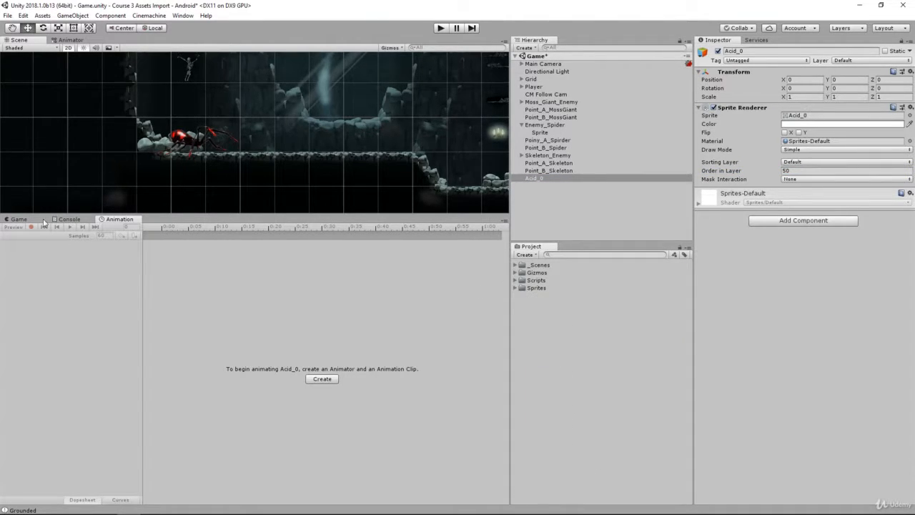
click(20, 219)
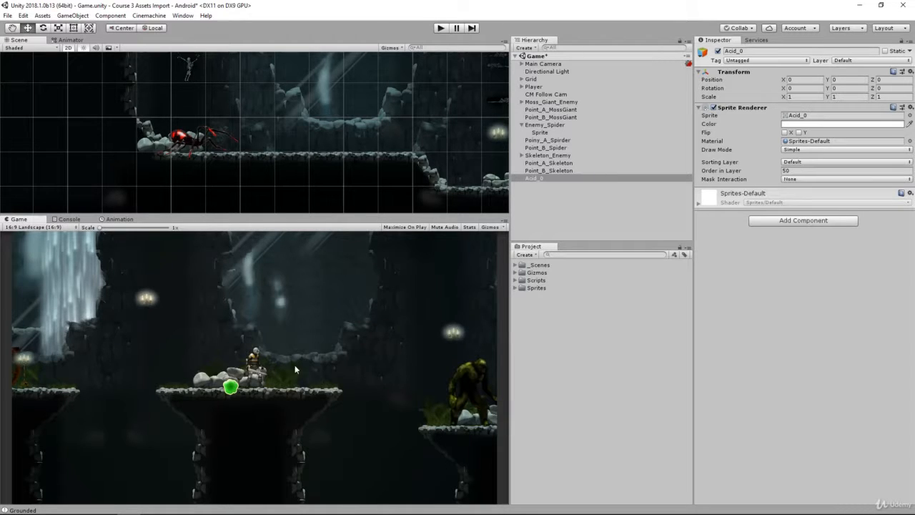
- Rename the Acid_0 object to "Acid"
click(538, 178)
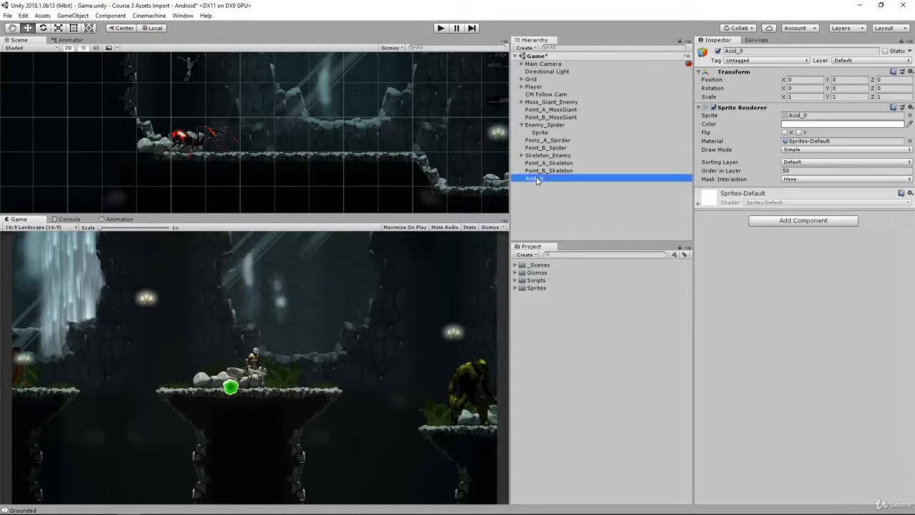
click(760, 52)
text(Acid)
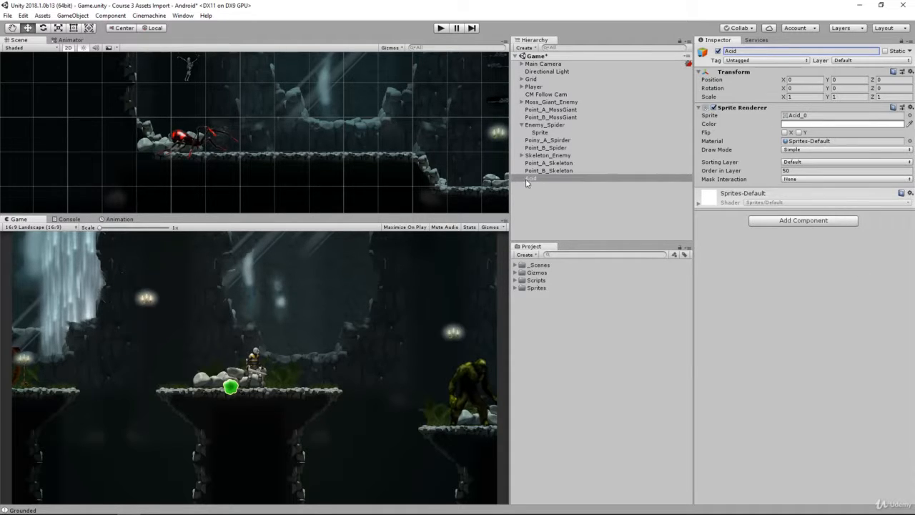
- Create an animation clip for the Acid object, named "Acid_Effect" and saved in the Sprites/Effects/Animations folder
click(119, 219)
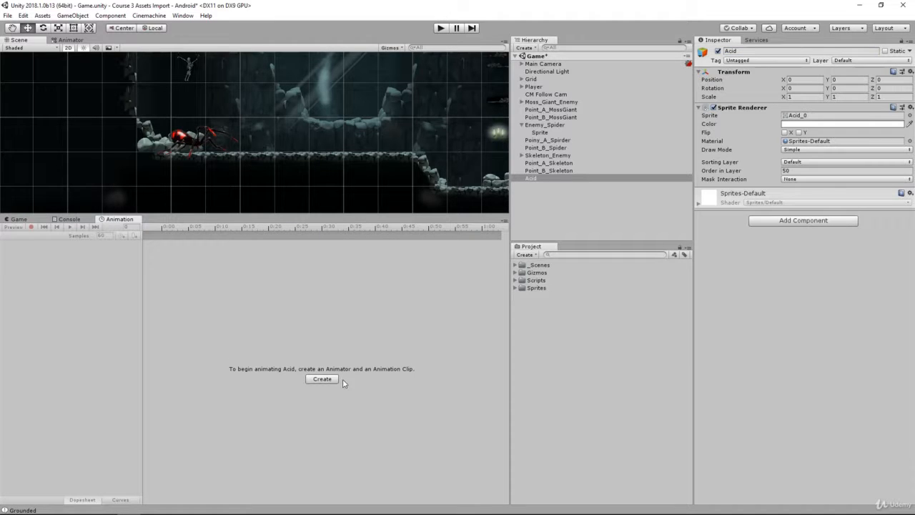
click(539, 179)
click(322, 378)
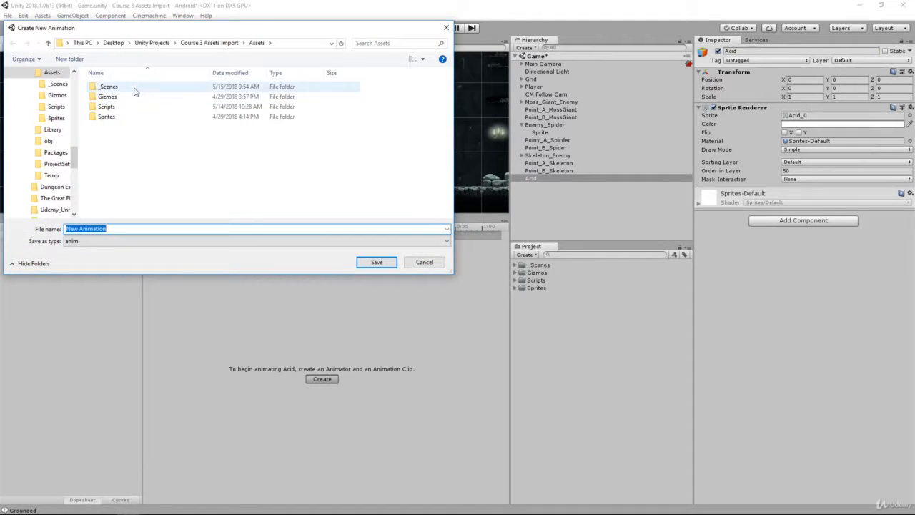
text(Acid_Effect)
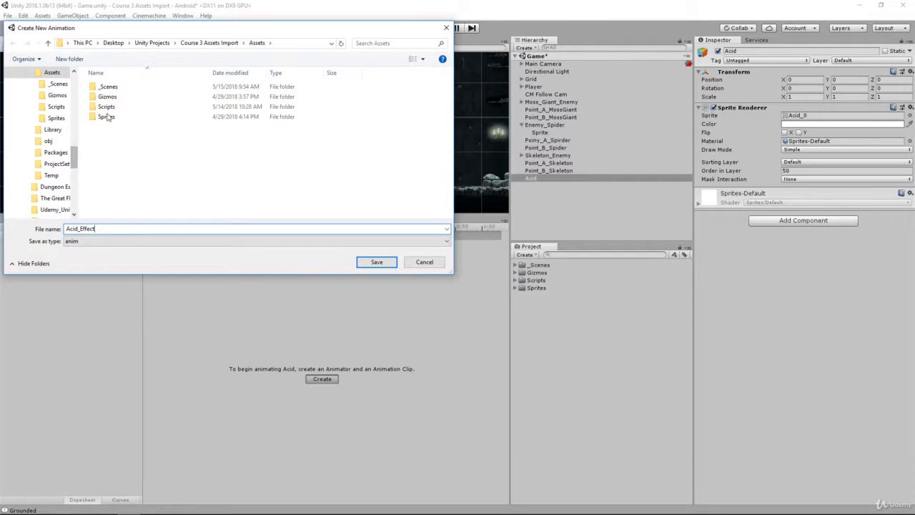
double_click(120, 118)
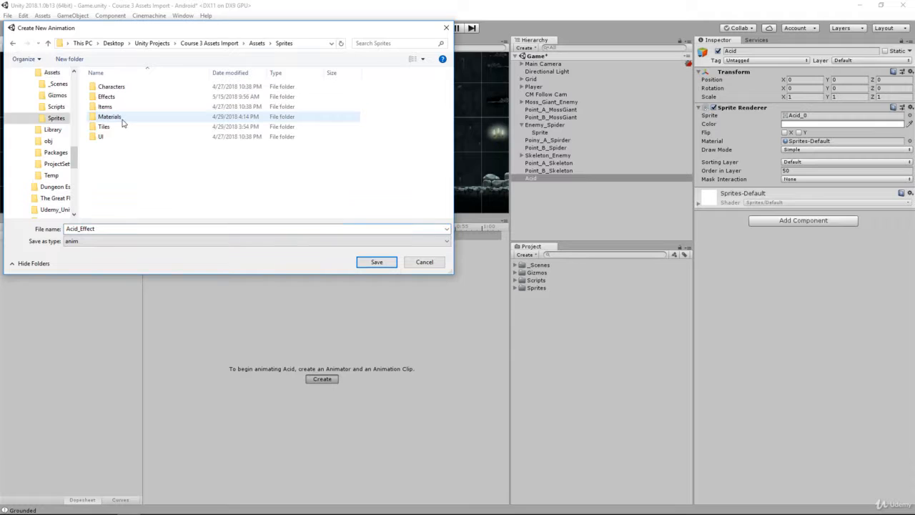
double_click(121, 107)
click(13, 43)
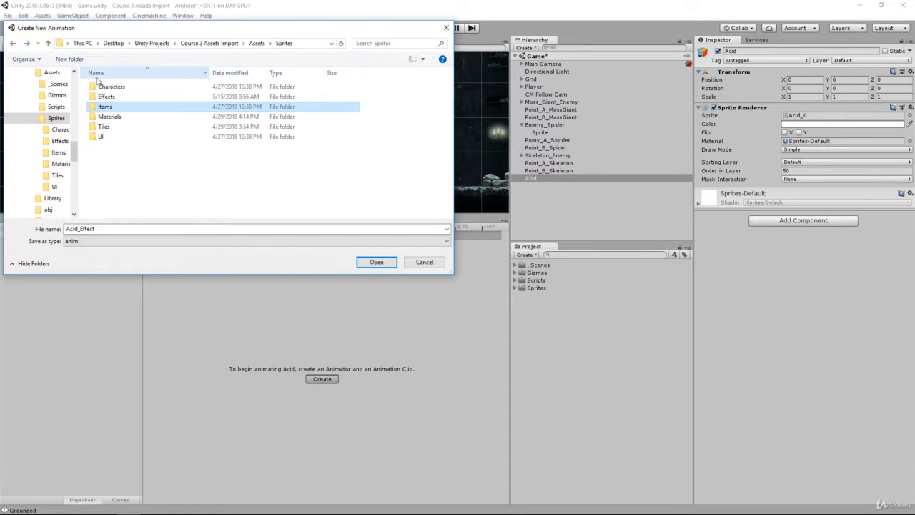
double_click(113, 98)
double_click(114, 87)
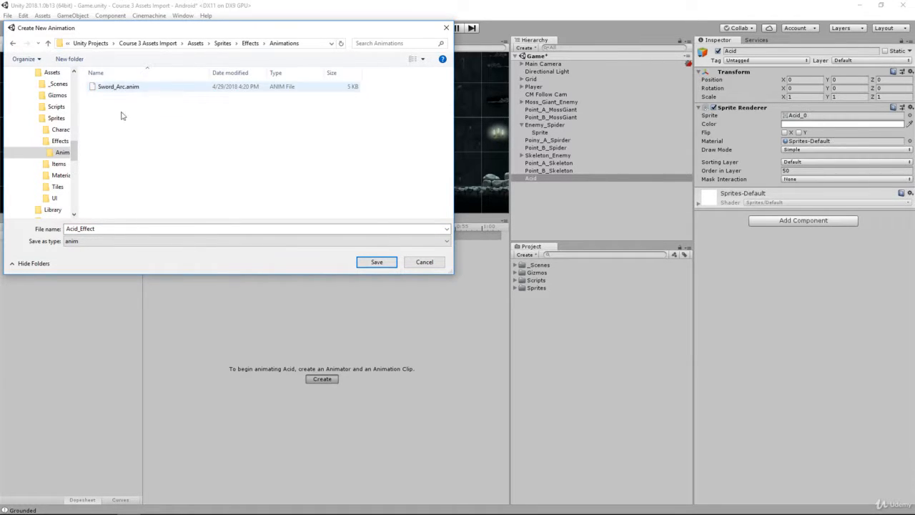
click(363, 262)
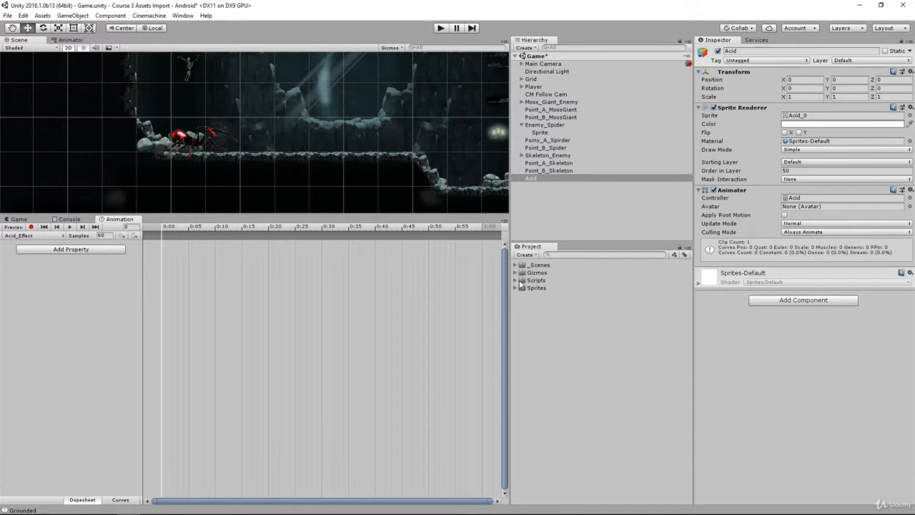
- Add the sprites Acid_0 through Acid_15 from the Effects folder as keyframes of the Acid_Effect clip
double_click(531, 288)
click(547, 318)
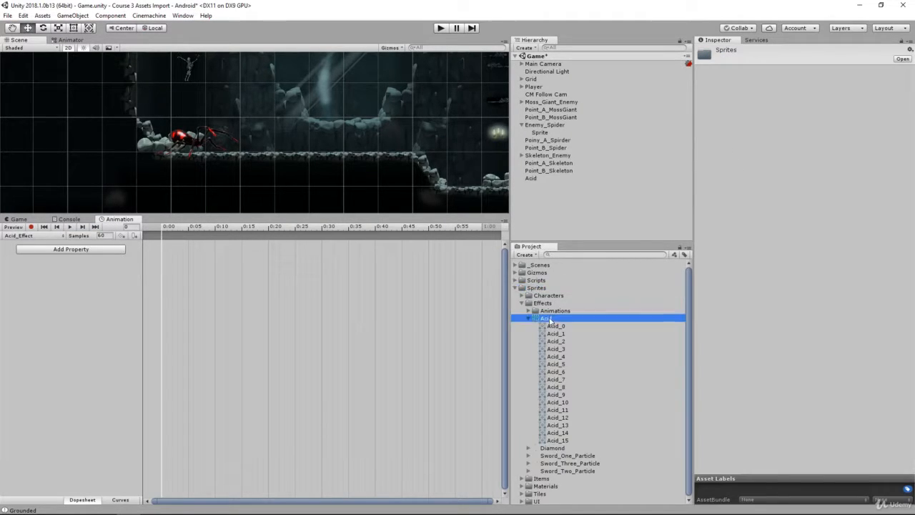
click(556, 326)
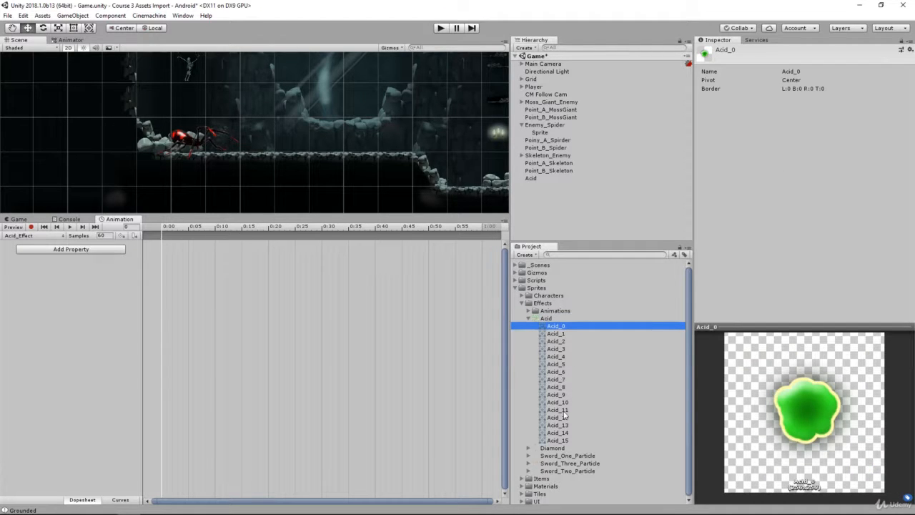
shift+click(558, 440)
drag(557, 330, 216, 266)
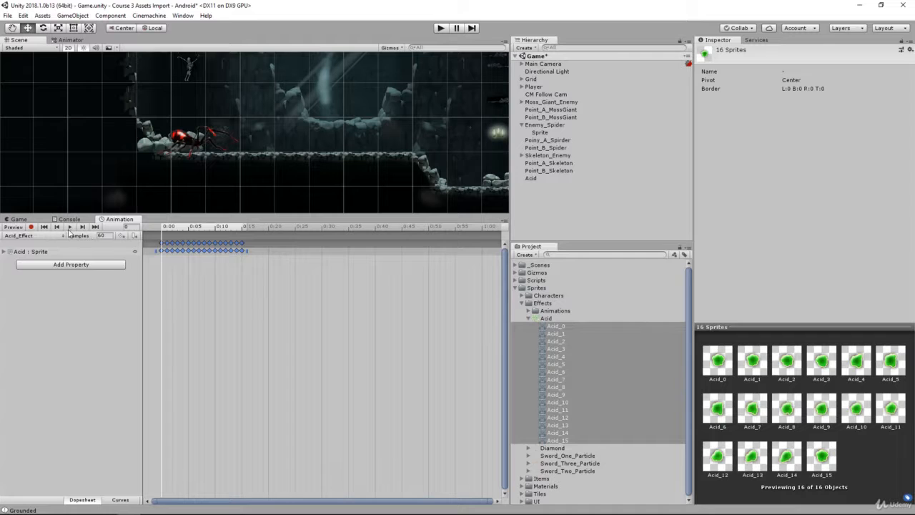
- Play the Acid_Effect clip to check the acid sprite's animation speed in the Scene view, then stop it
scroll(67, 190, down, 2)
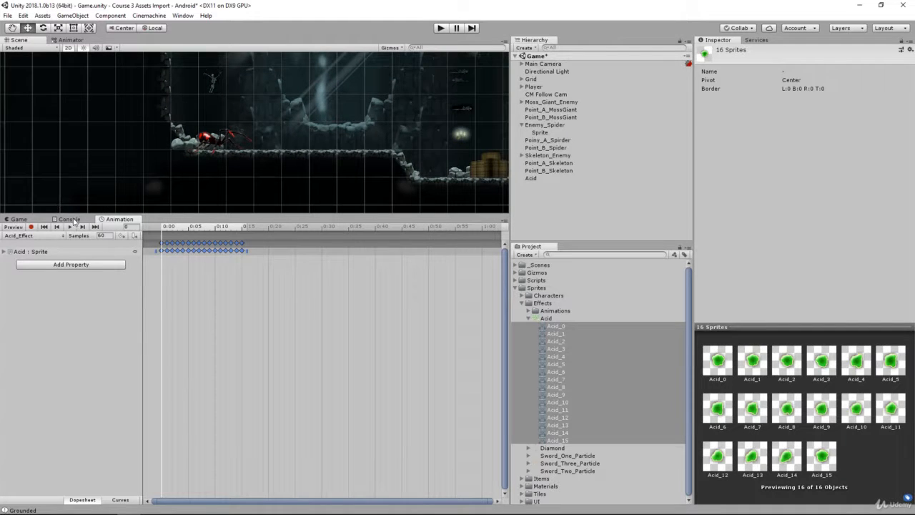
scroll(383, 158, down, 5)
middle_drag(429, 127, 207, 149)
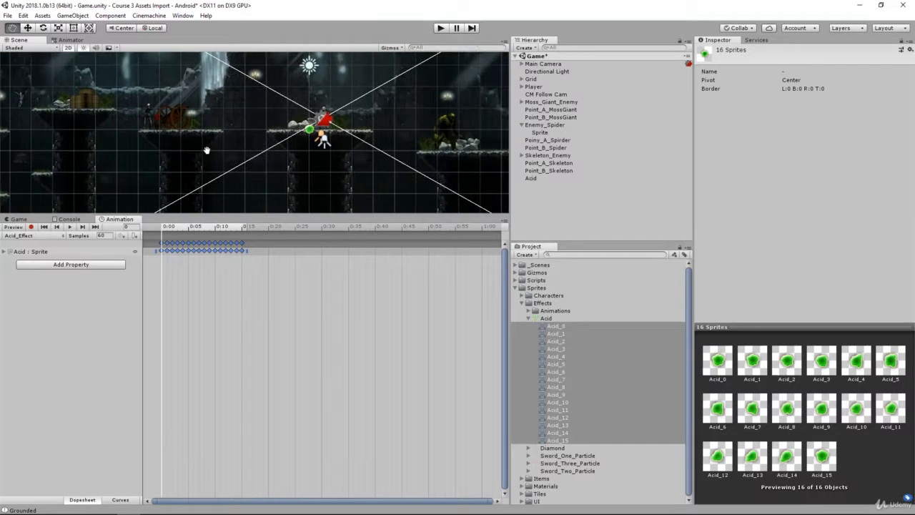
scroll(334, 148, up, 5)
scroll(334, 146, up, 4)
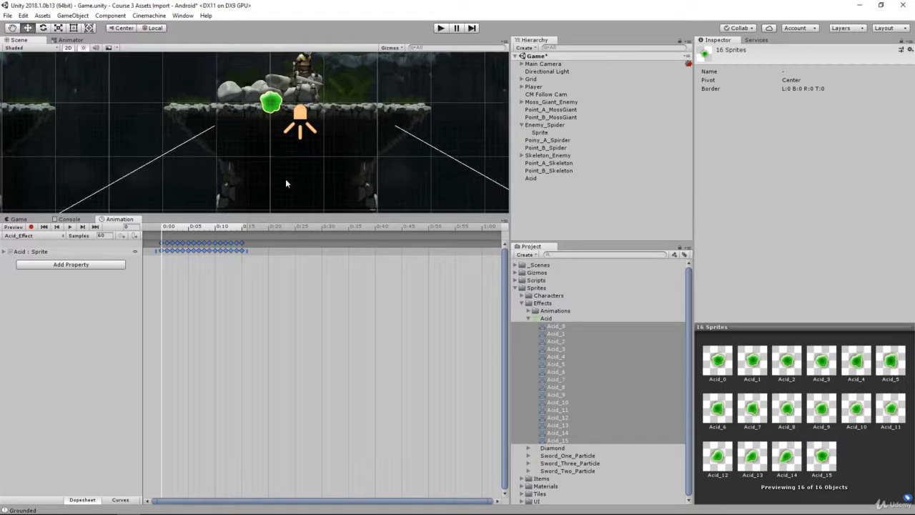
click(70, 227)
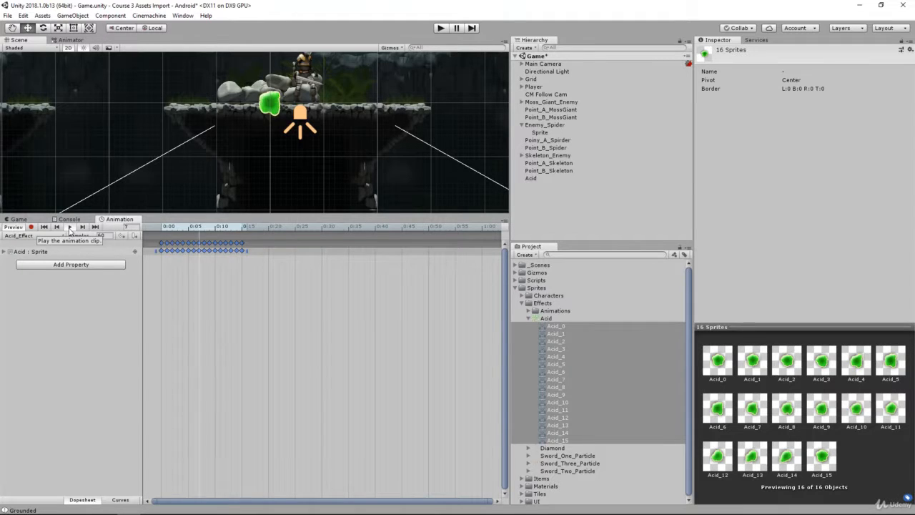
click(70, 227)
- Set the Acid_Effect clip's sample rate to 20 and preview the playback
click(104, 236)
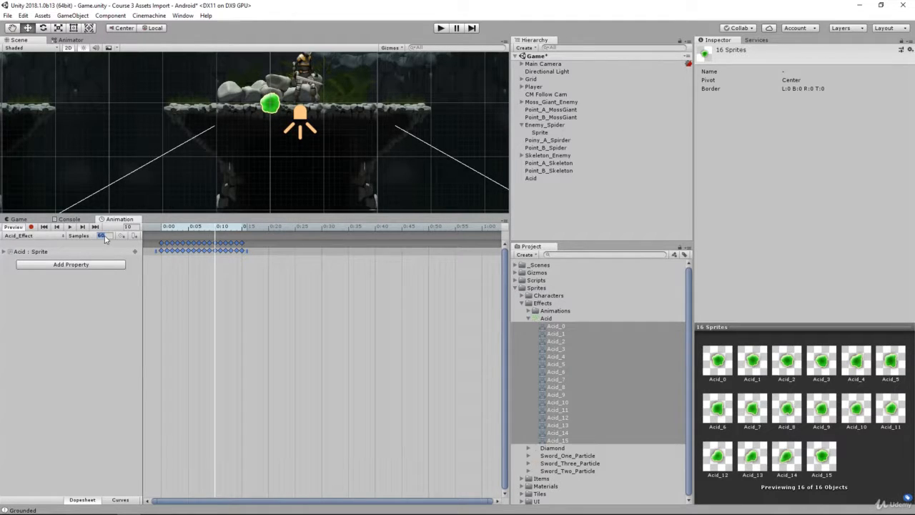
text(20)
key(Return)
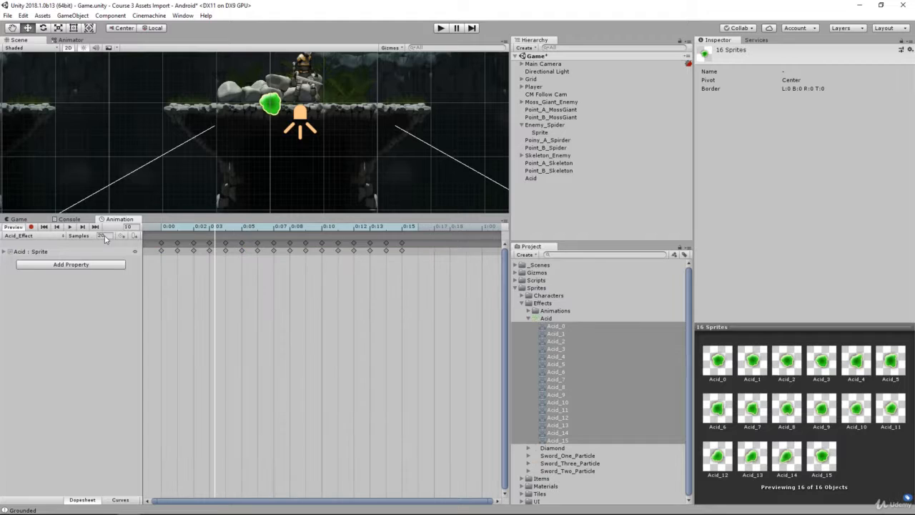
click(70, 227)
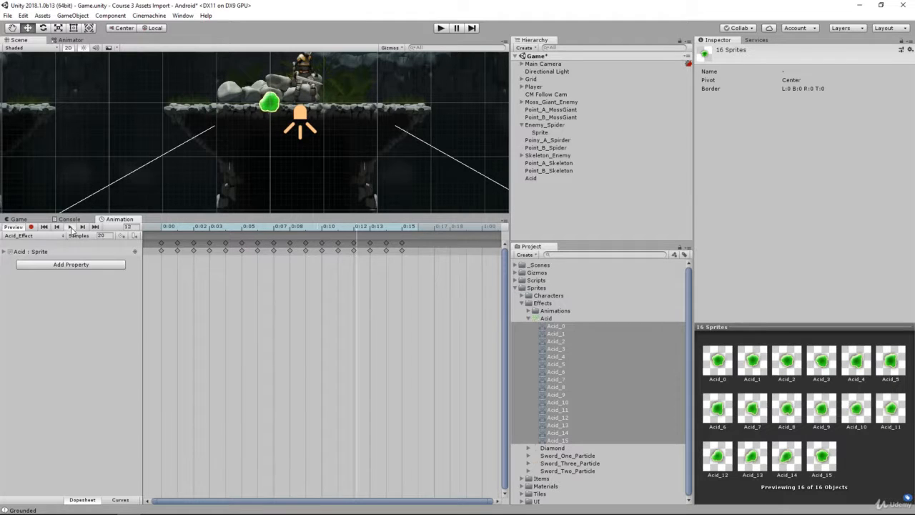
click(70, 227)
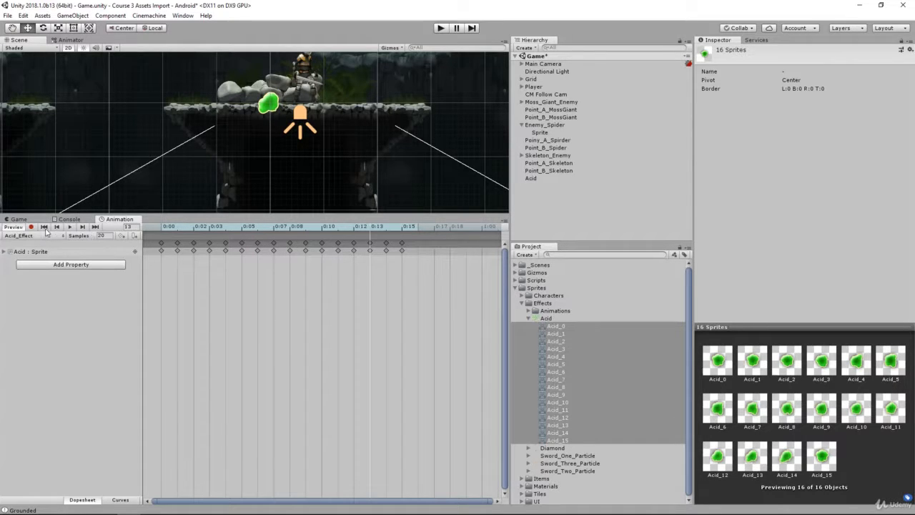
- Save the scene, select the Acid object and collapse the Effects folder
click(223, 250)
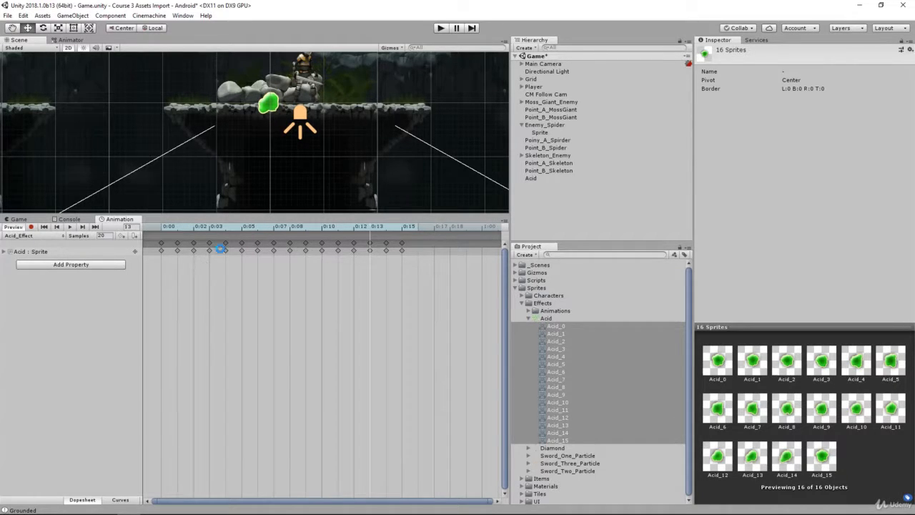
click(536, 178)
click(522, 304)
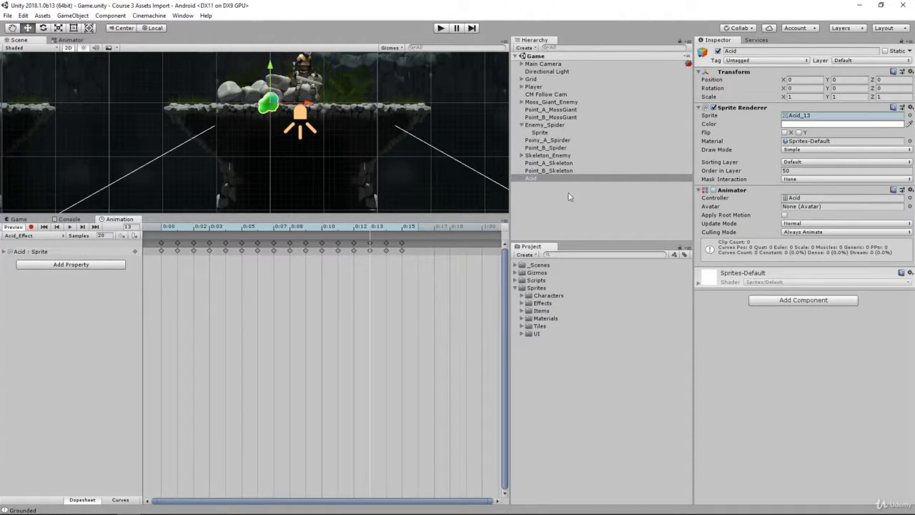
click(543, 178)
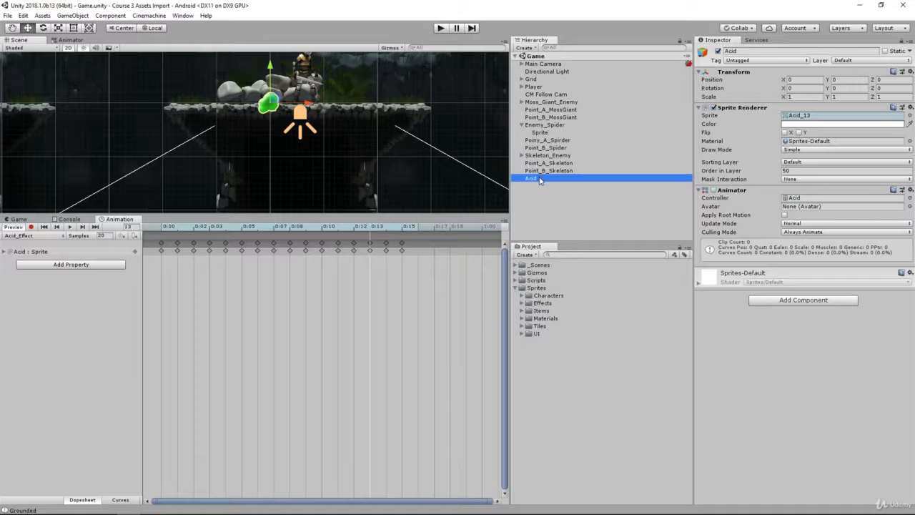
- Collapse the Sprites folder and create a new project folder named "Prefabs"
click(516, 288)
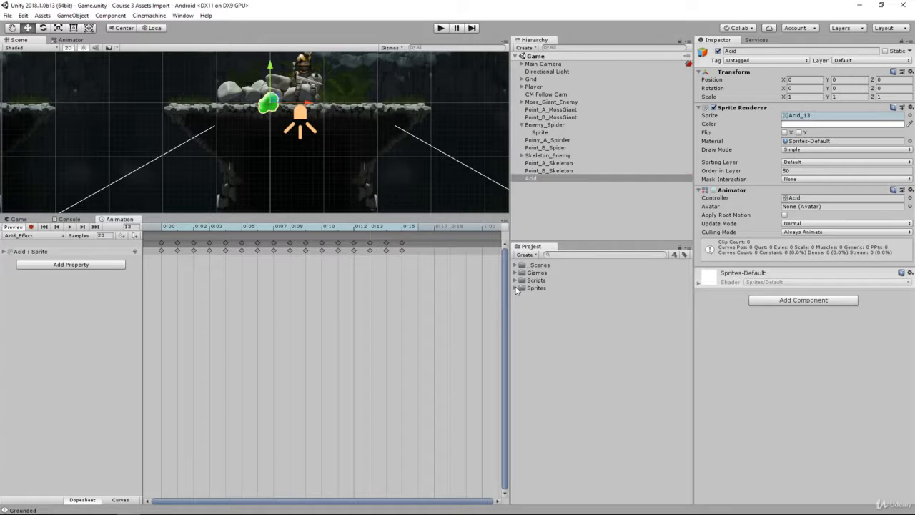
click(526, 311)
click(525, 255)
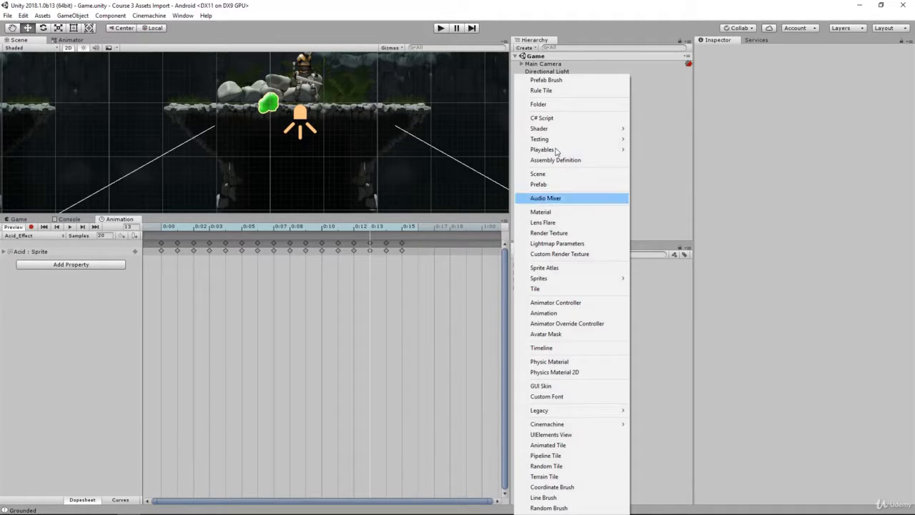
click(807, 384)
click(528, 255)
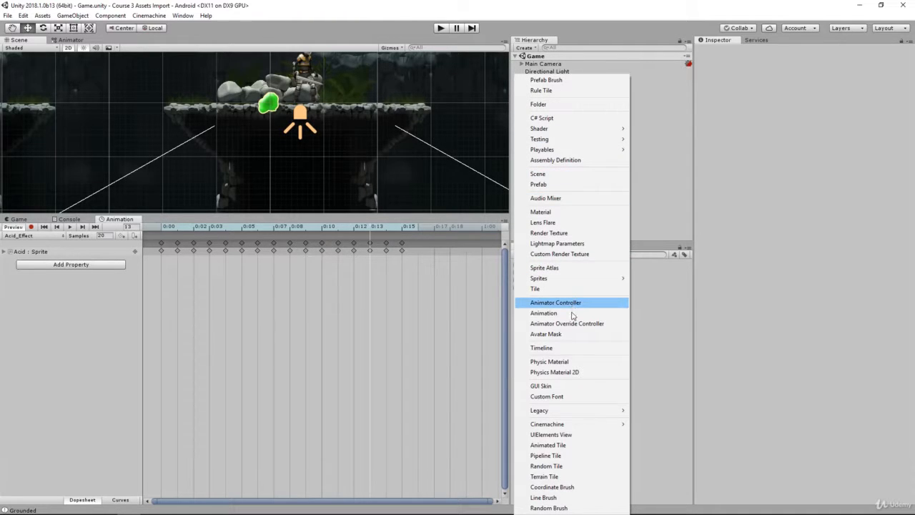
click(555, 105)
text(Prefabs)
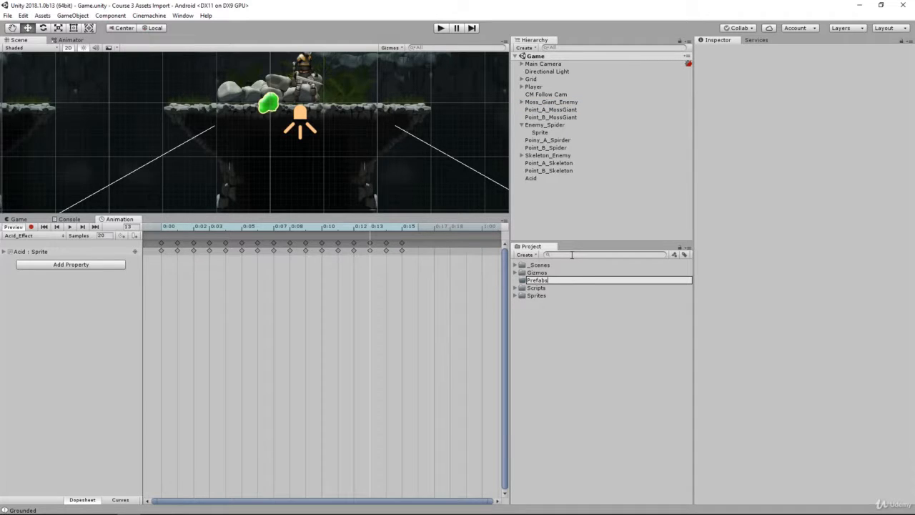
key(Return)
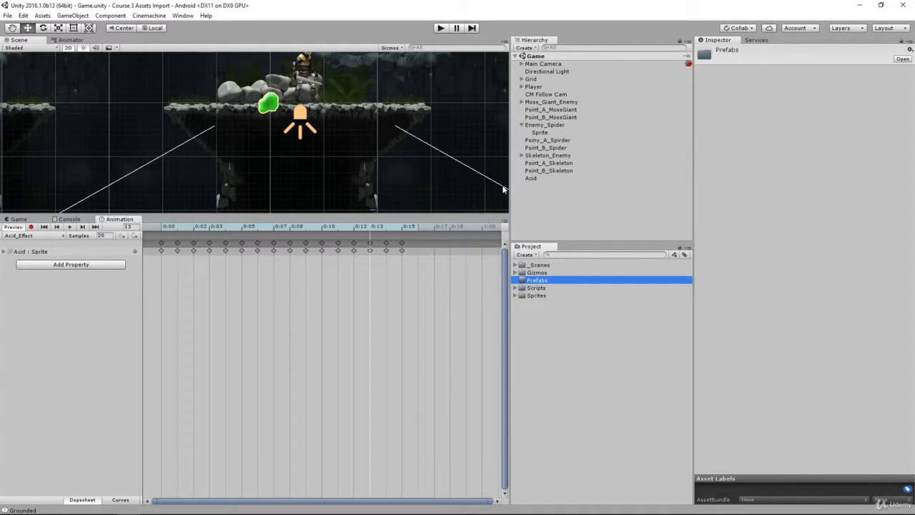
- Turn the Acid object into a prefab in the Prefabs folder and delete its instance from the scene
drag(534, 178, 538, 281)
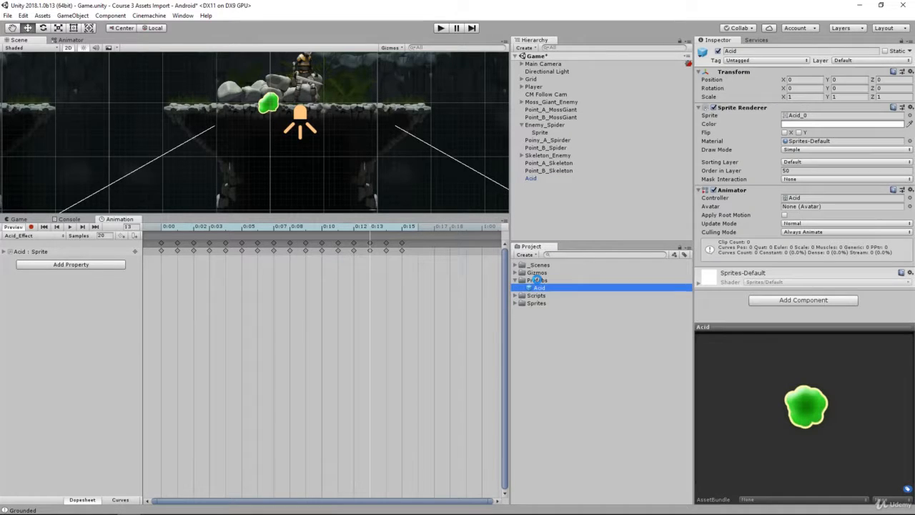
click(547, 179)
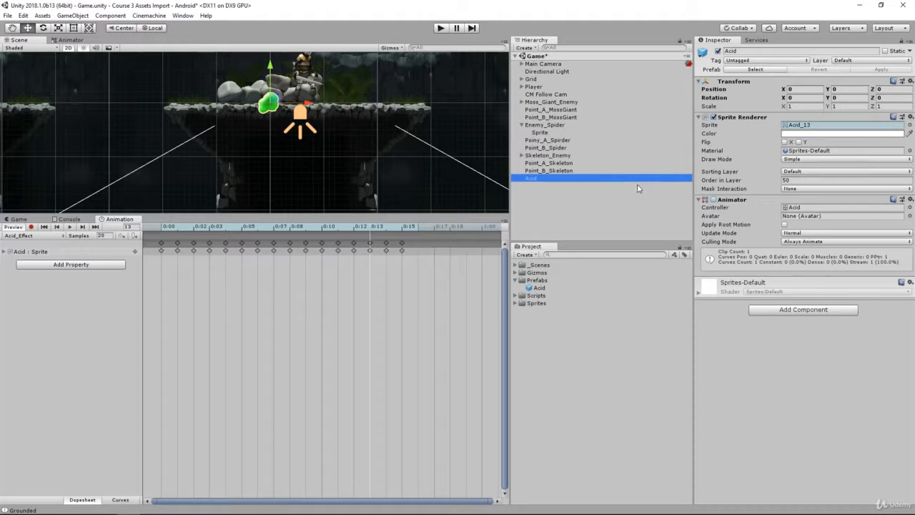
key(Delete)
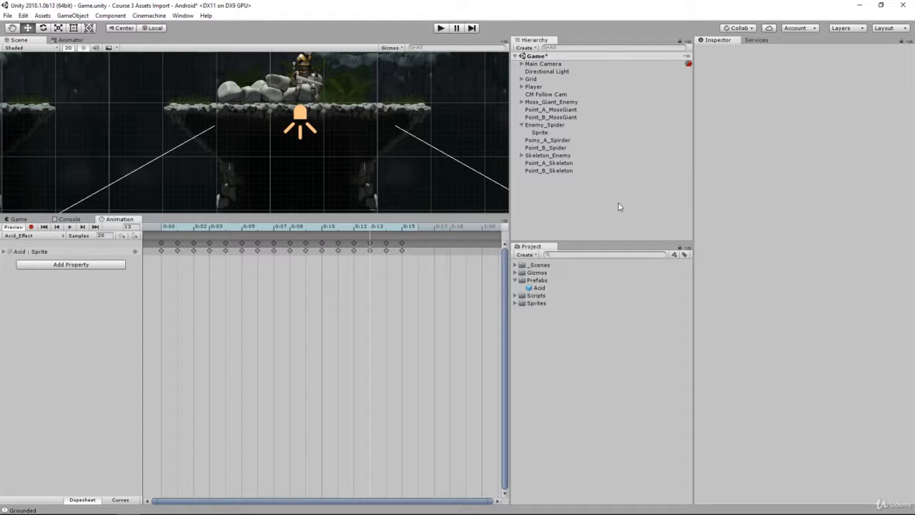
- Select the Acid prefab to inspect its components and examine the spider enemy in the Scene view
click(540, 291)
scroll(283, 143, down, 10)
middle_drag(179, 105, 473, 155)
middle_drag(184, 143, 501, 124)
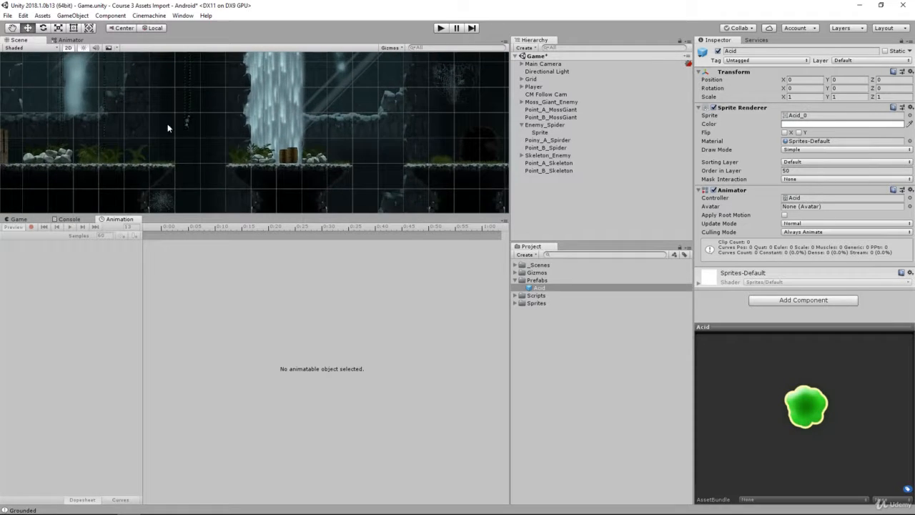
middle_drag(168, 128, 374, 133)
scroll(186, 141, up, 10)
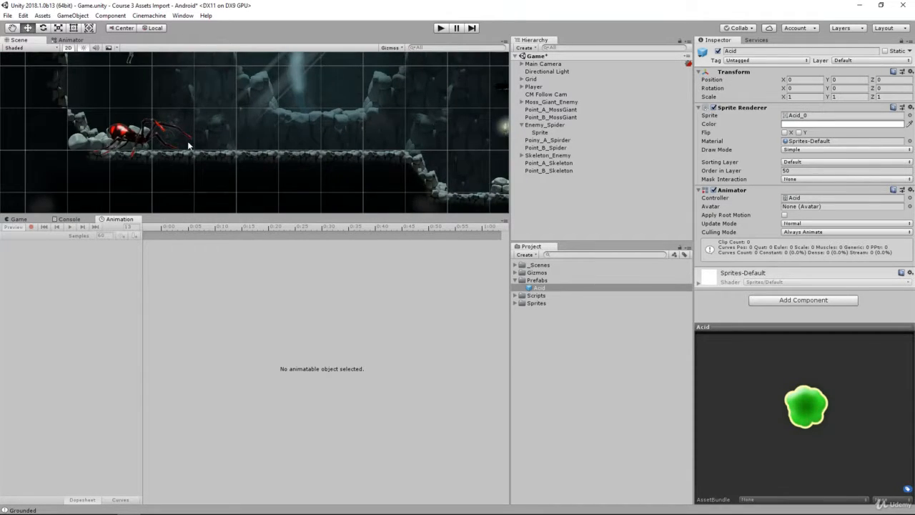
middle_drag(188, 145, 279, 162)
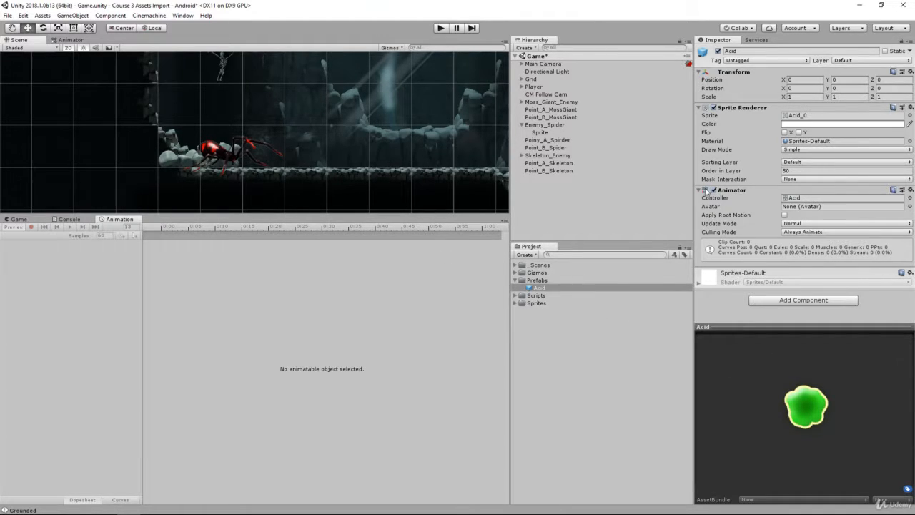
- Expand the Scripts folder and select the Enemy_Spider object to show its Spider script settings
click(535, 296)
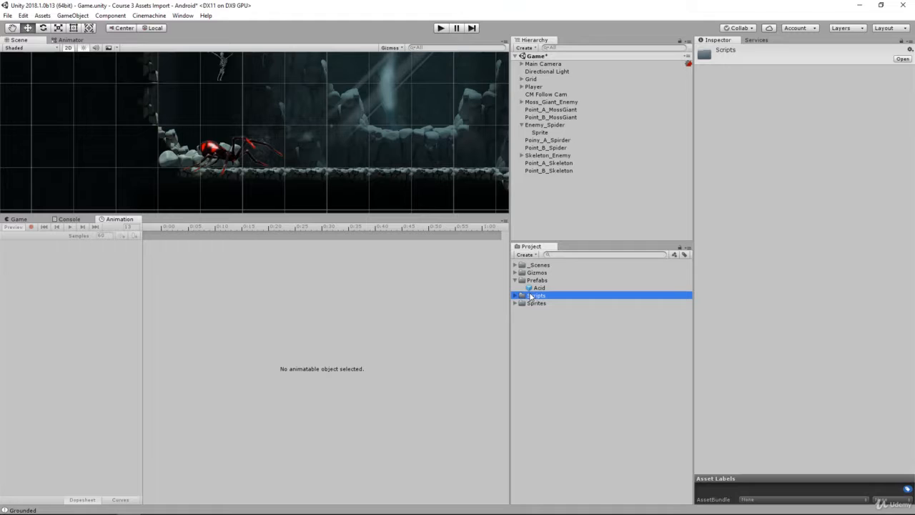
double_click(535, 295)
scroll(256, 123, down, 7)
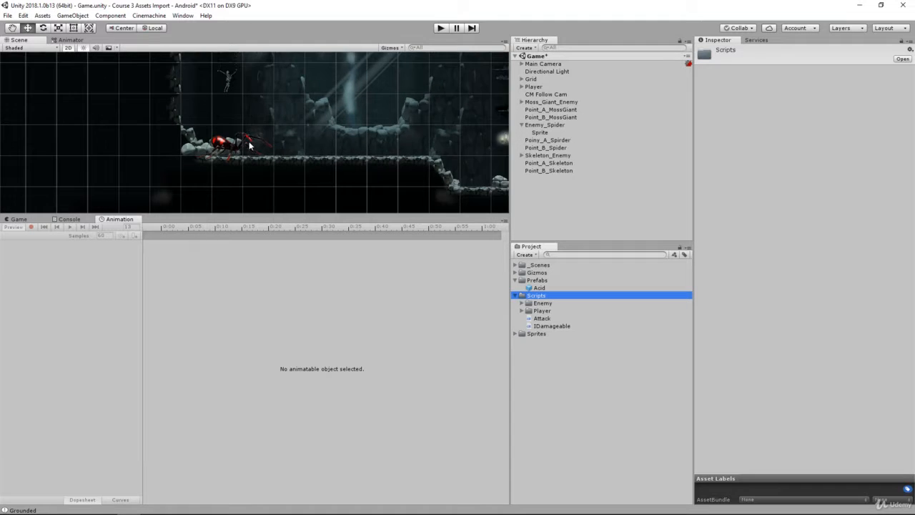
scroll(250, 142, up, 7)
click(547, 125)
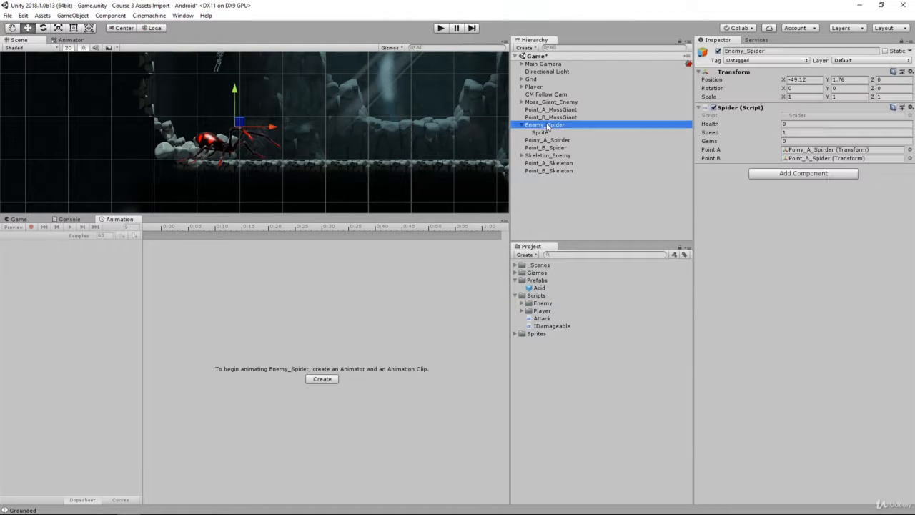
- Select the spider's Sprite child object and scrub through its Idle animation to examine the motion
click(552, 133)
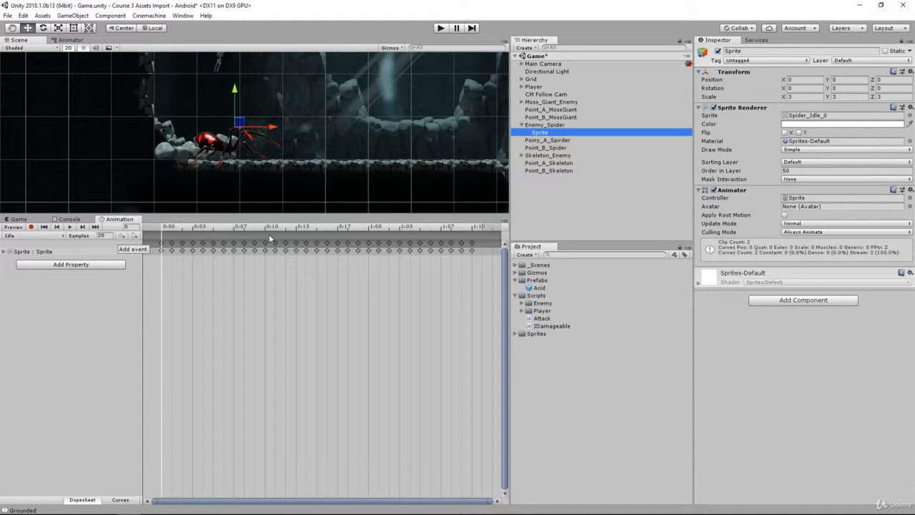
drag(297, 227, 337, 233)
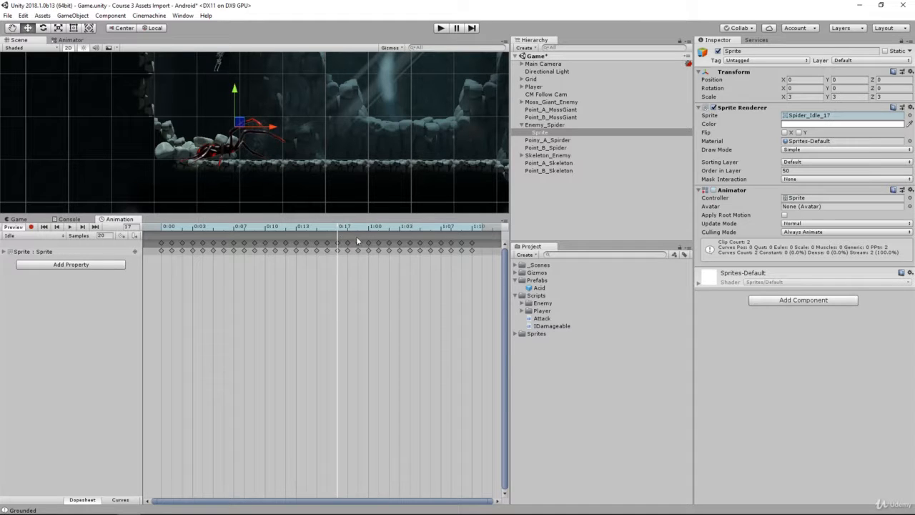
drag(396, 230, 419, 228)
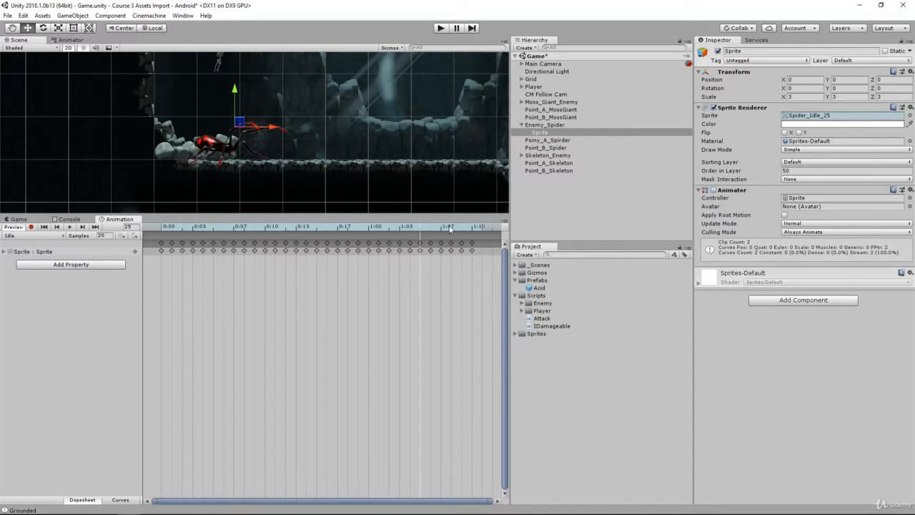
- Switch to the spider's Attack clip and scrub to frame 15 to examine the moment the acid is fired
click(21, 236)
click(26, 245)
click(309, 226)
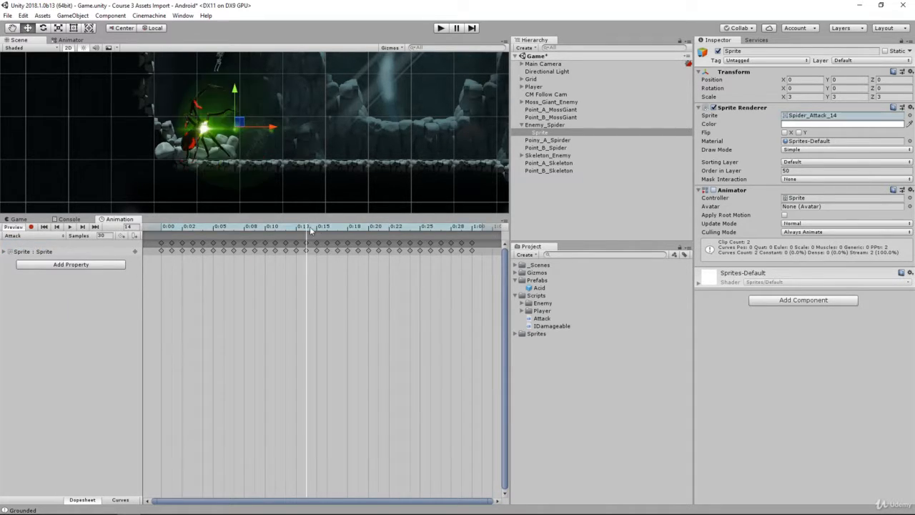
mouse_move(299, 230)
mouse_down()
mouse_move(328, 227)
mouse_move(310, 231)
mouse_up()
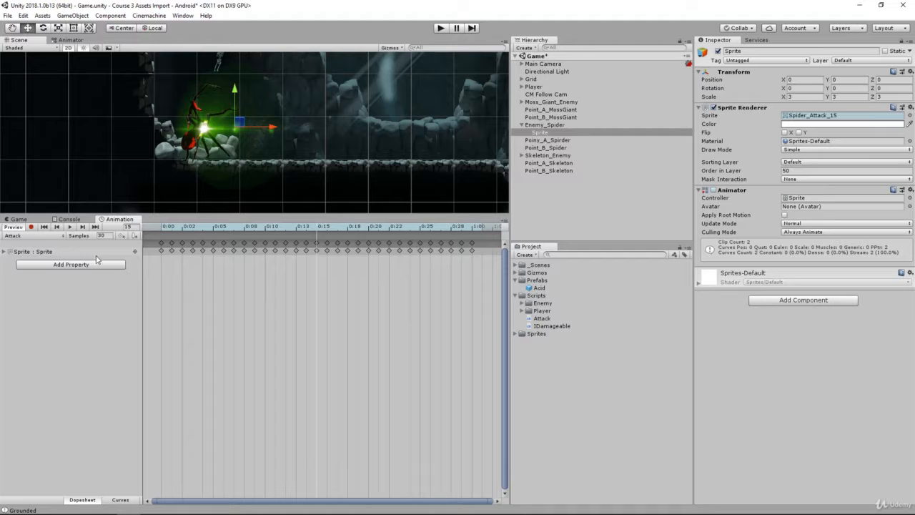
- Add an animation event at frame 15 of the Attack clip, check its available functions, and delete the event
click(133, 236)
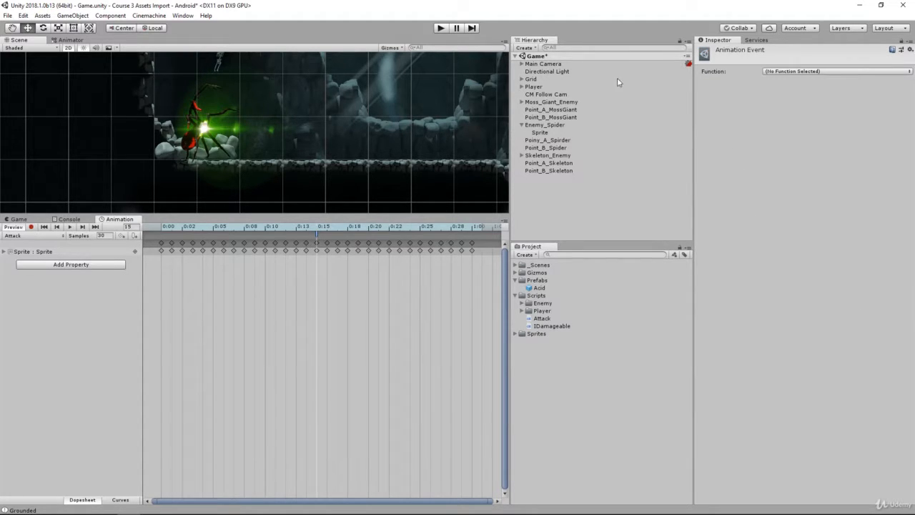
click(774, 73)
click(773, 110)
click(317, 236)
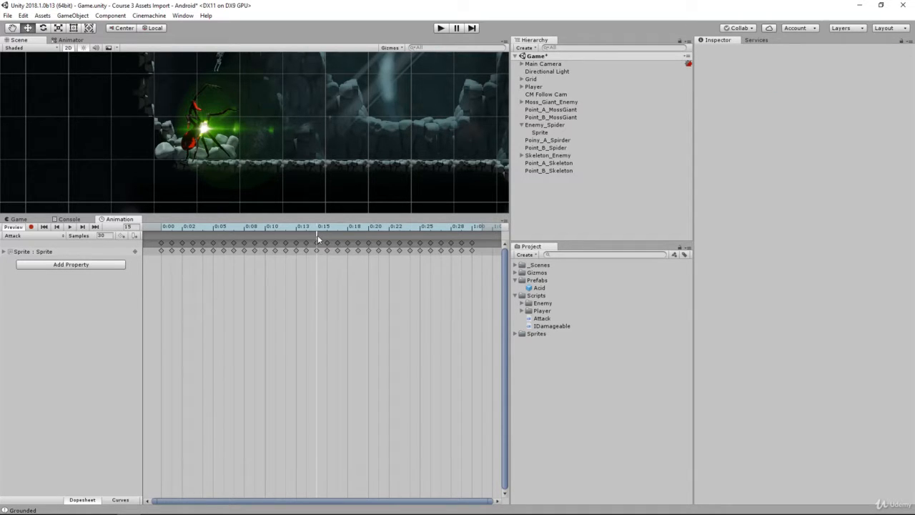
click(316, 233)
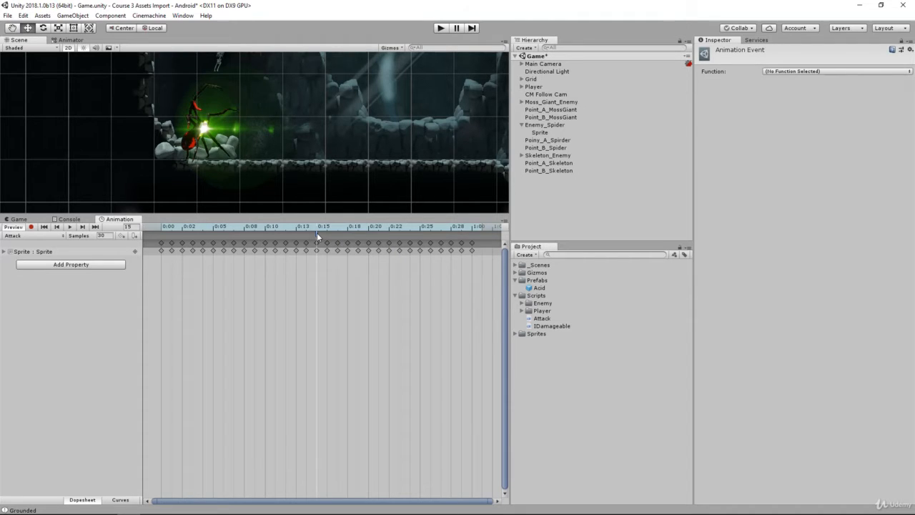
key(Delete)
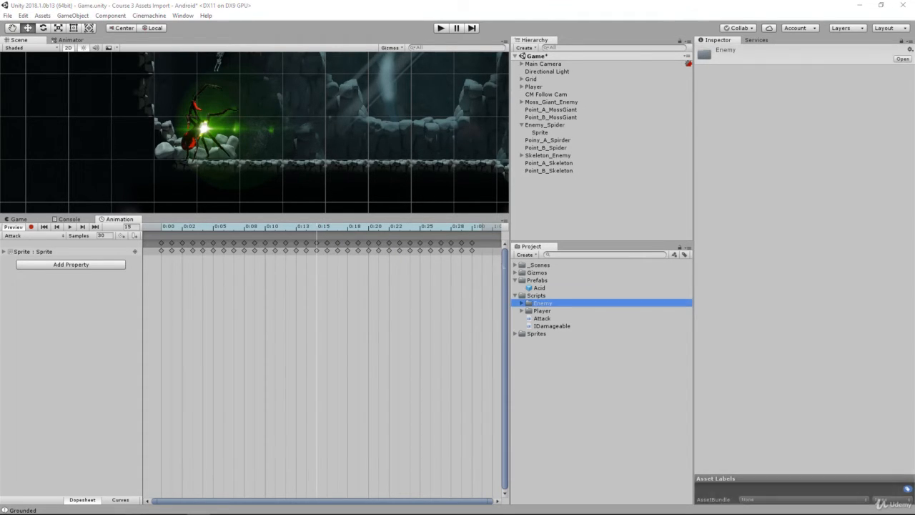